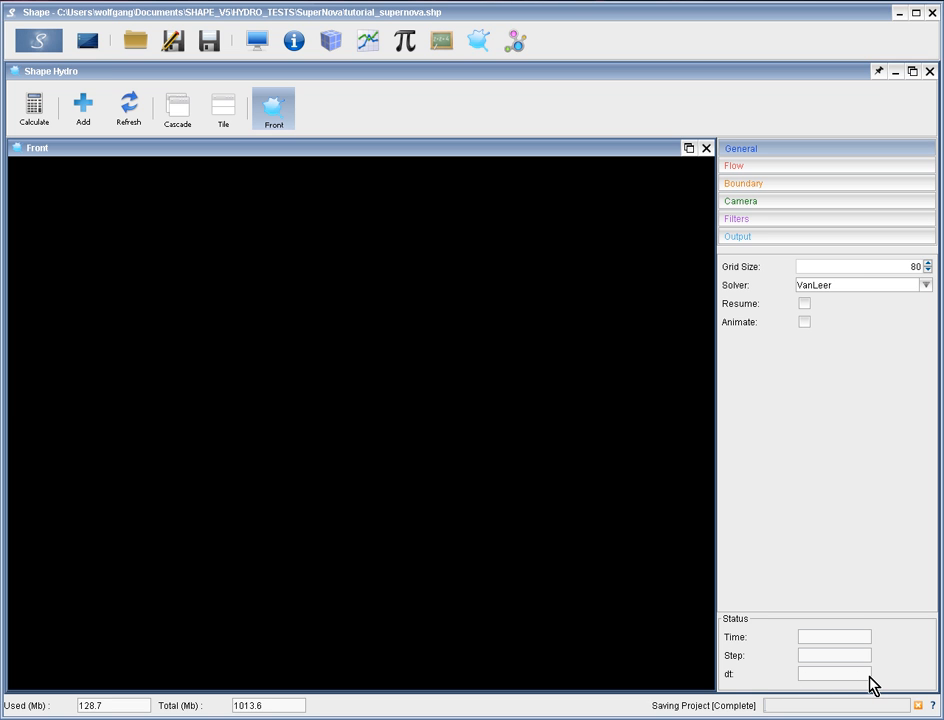
Review the hydro module's Flow settings, checking Eta, the minimum temperature and the End Time
click(843, 168)
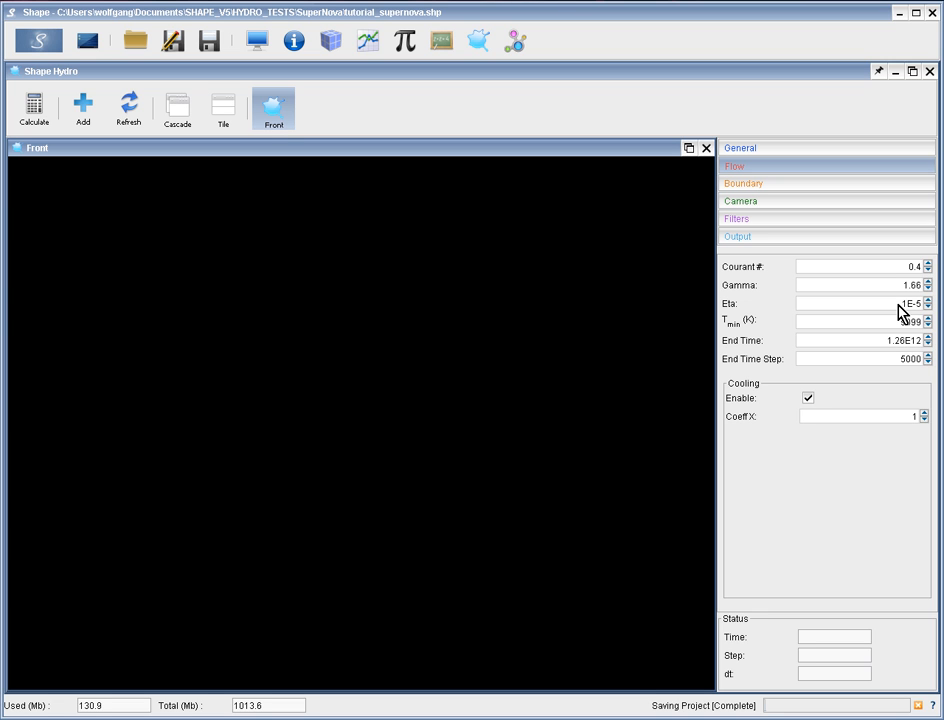
drag(898, 304, 921, 304)
drag(900, 322, 920, 323)
click(882, 341)
drag(882, 341, 919, 342)
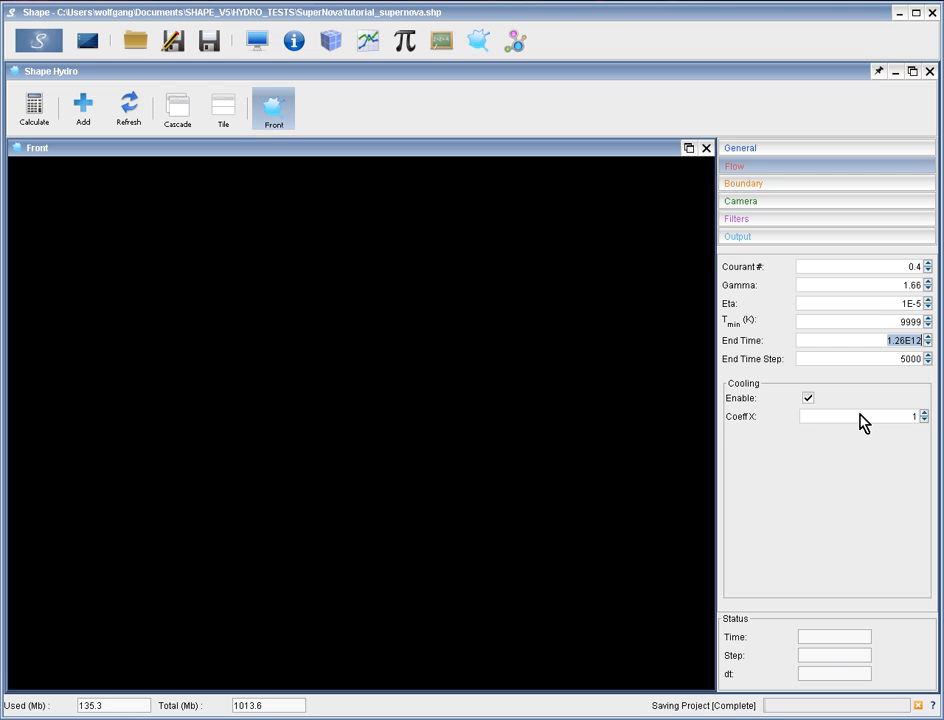
Examine the boundary conditions, checking the available options for X min and X max
click(806, 184)
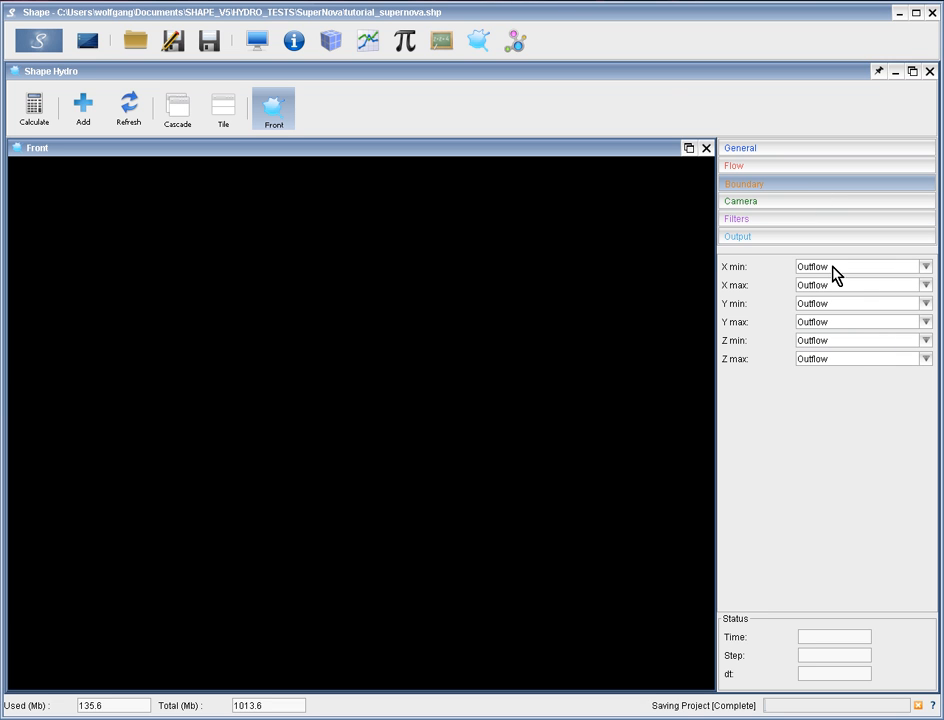
click(927, 268)
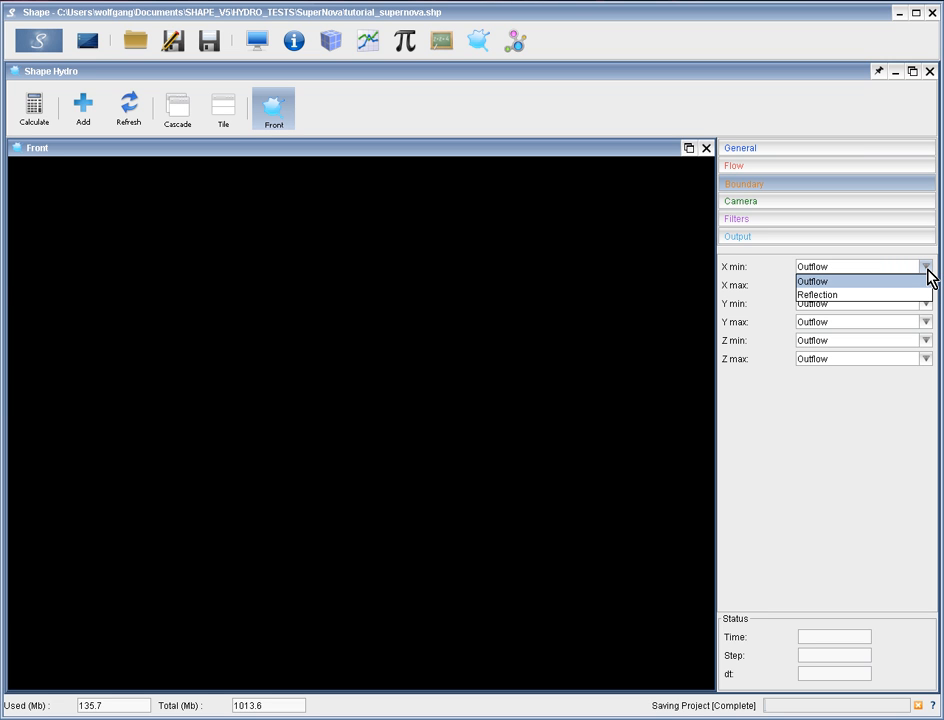
click(927, 270)
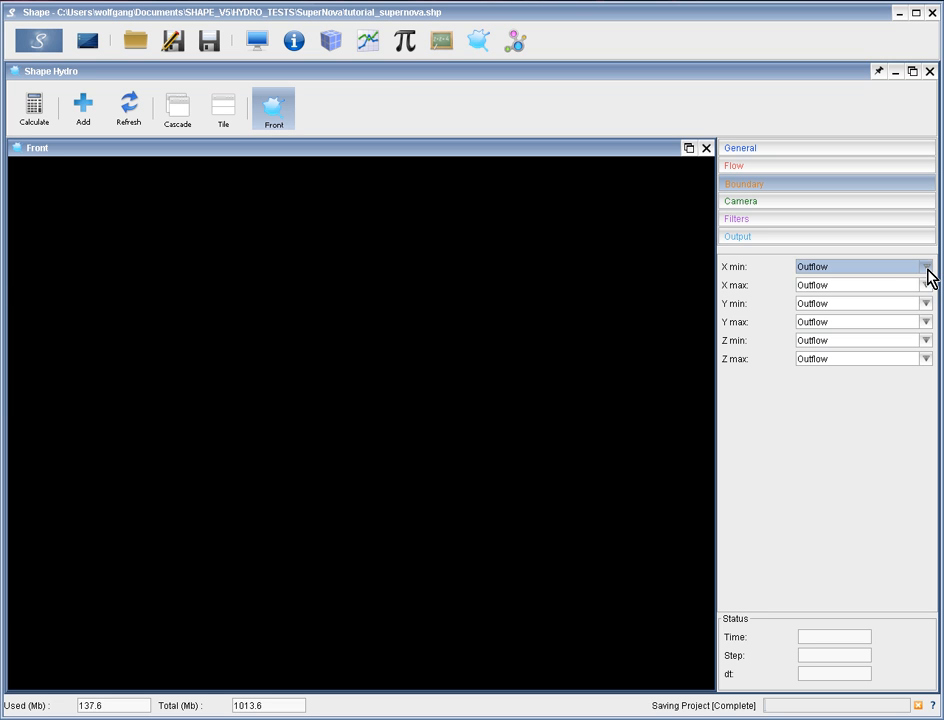
click(927, 287)
click(927, 292)
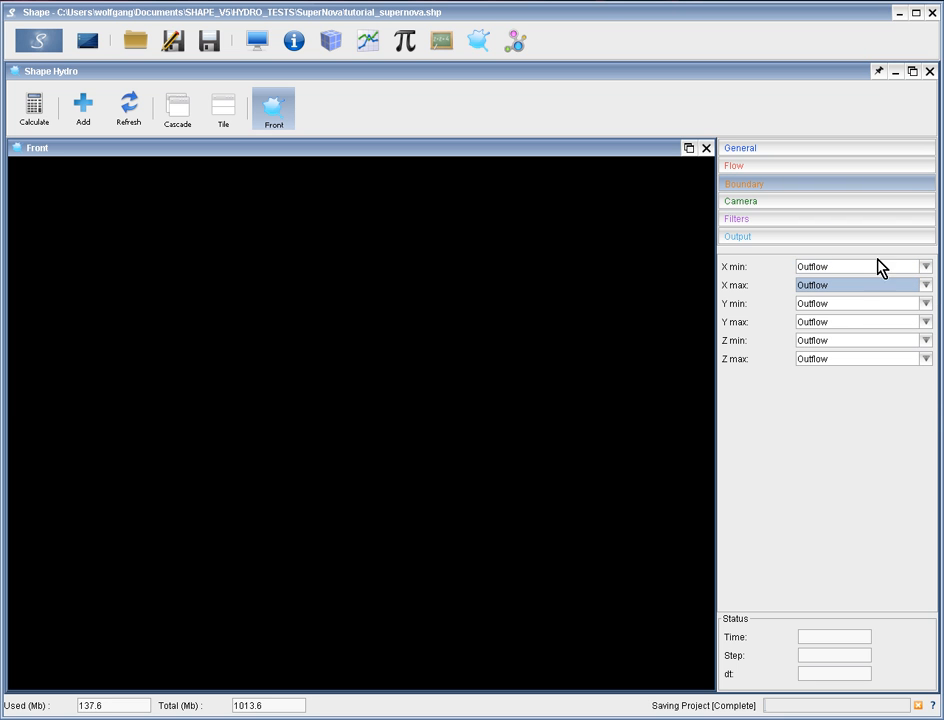
Review the Front camera's settings, including its image size, display variable options and enabled state
click(808, 206)
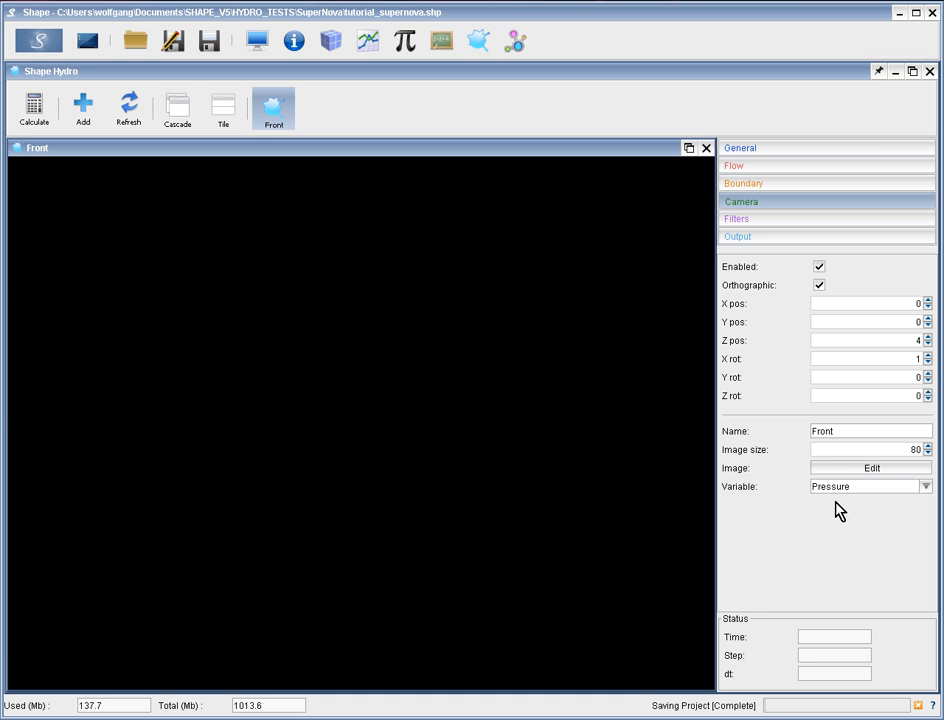
double_click(919, 451)
click(928, 488)
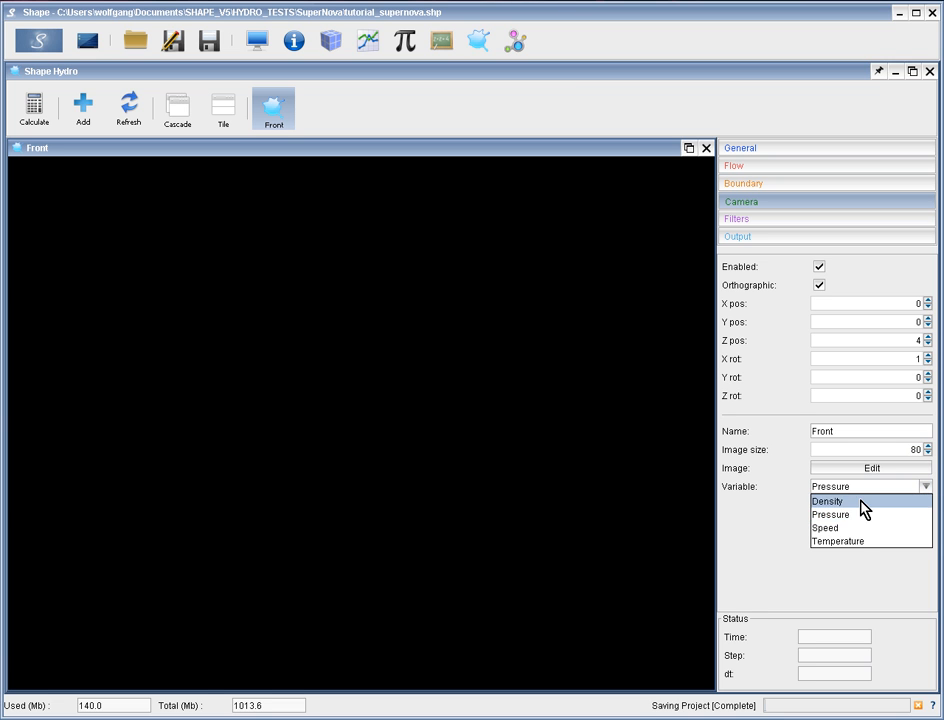
click(743, 517)
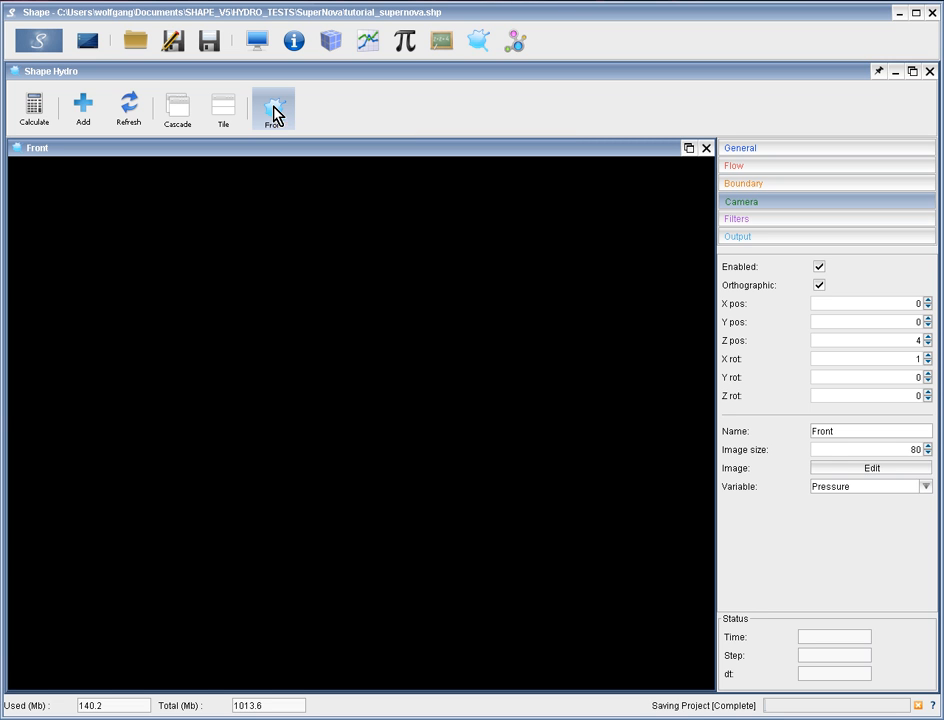
click(818, 264)
click(818, 266)
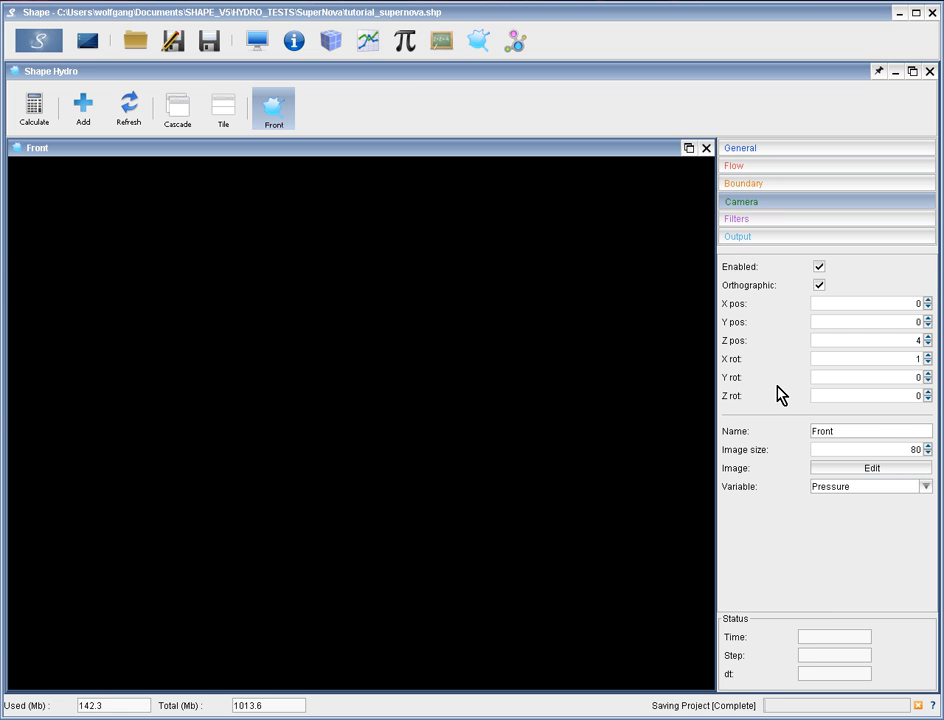
Inspect the hydro module's filter list and its output file settings
click(805, 221)
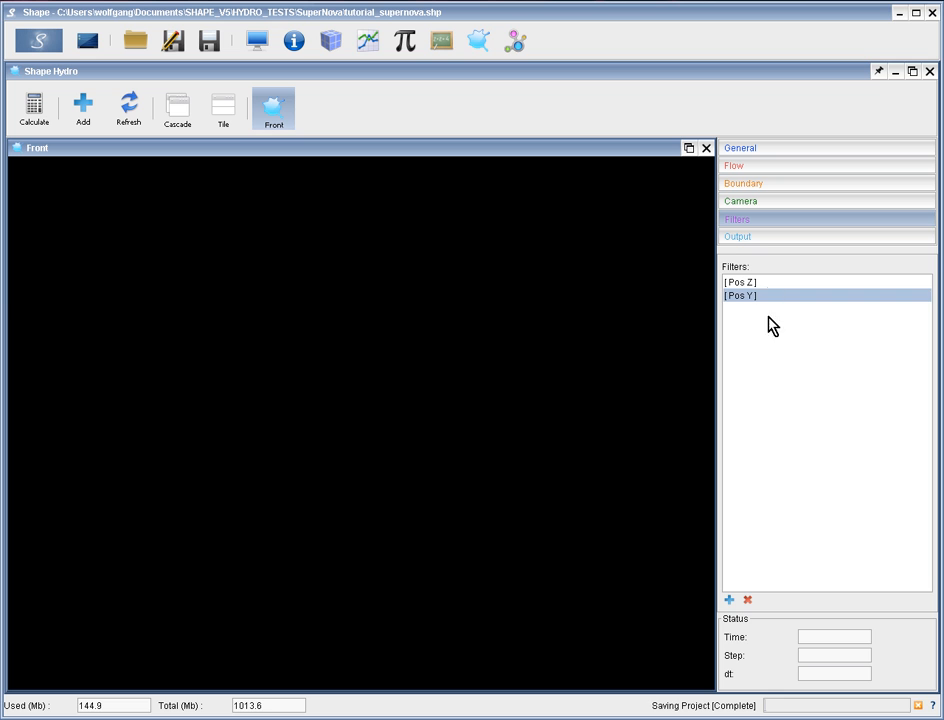
click(760, 239)
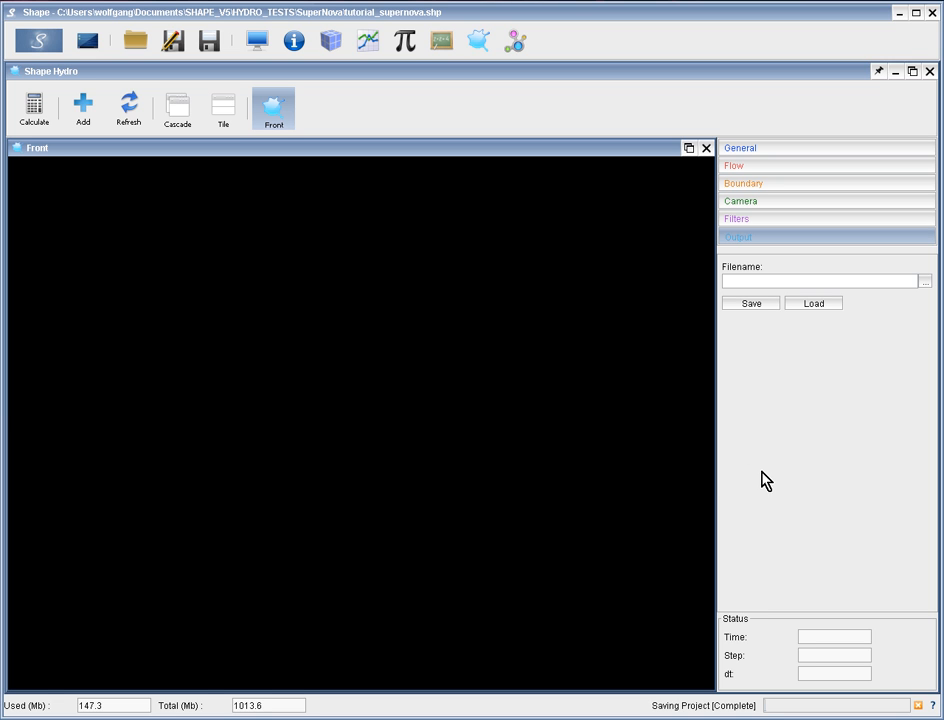
Open the 3D module and inspect the modifiers of the ambient, explosion and render systems
click(331, 40)
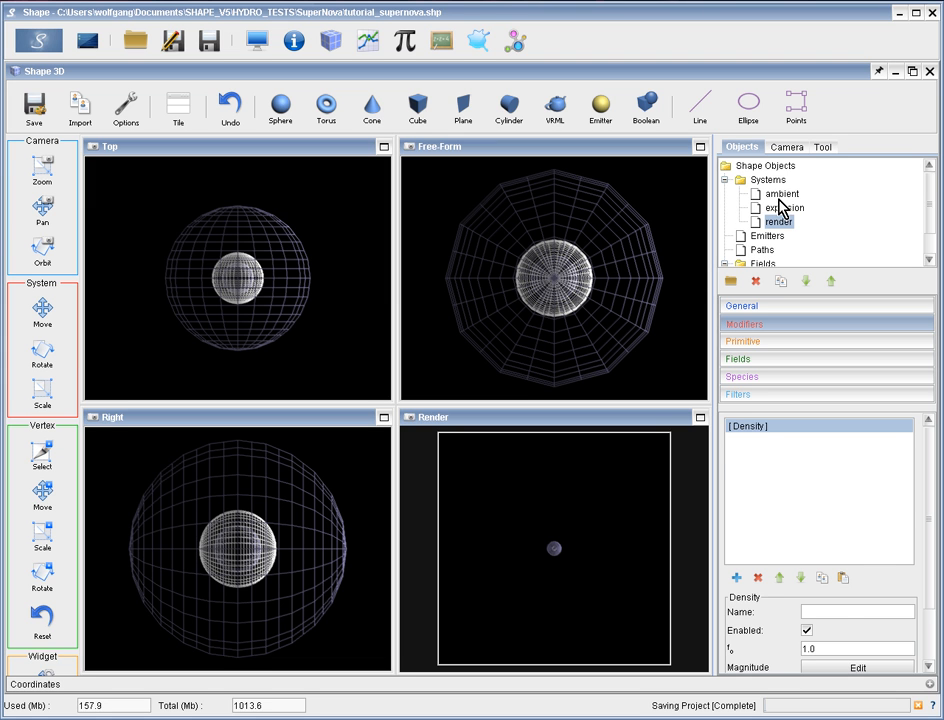
click(780, 195)
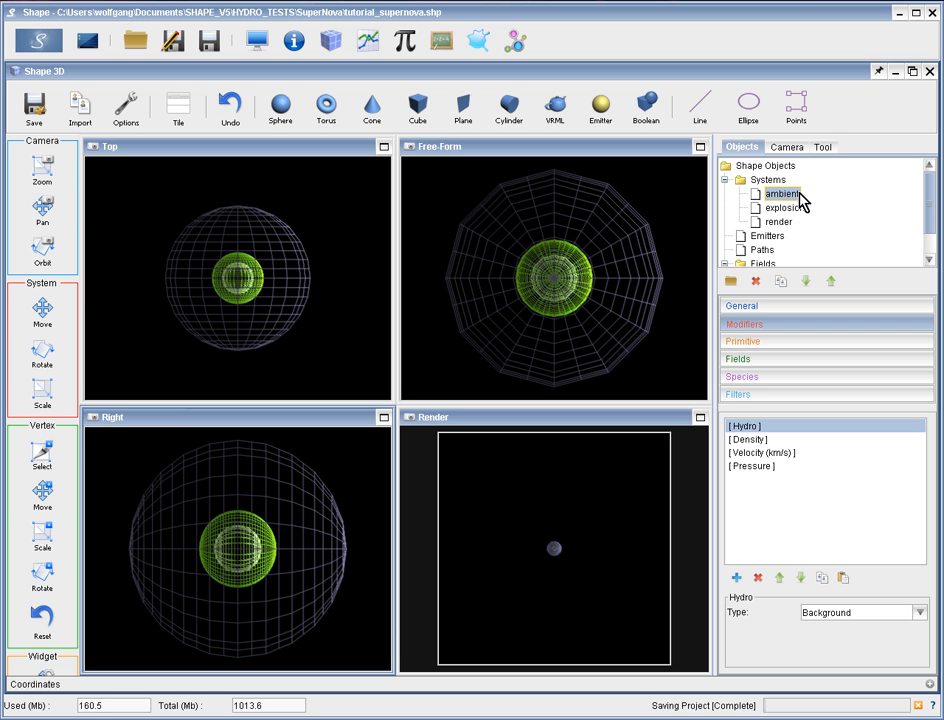
click(771, 209)
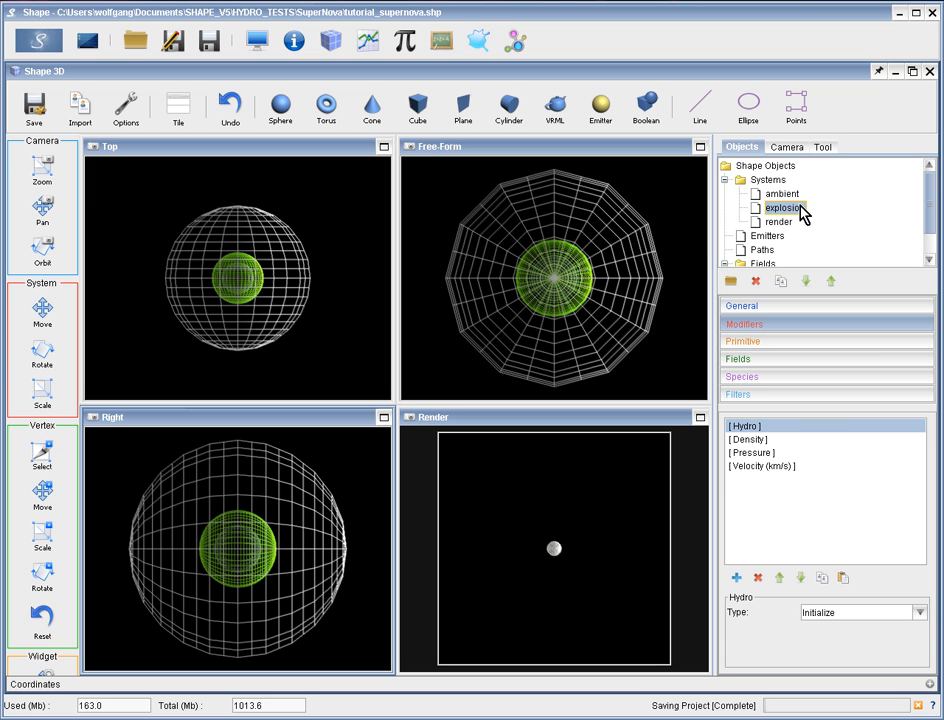
click(779, 223)
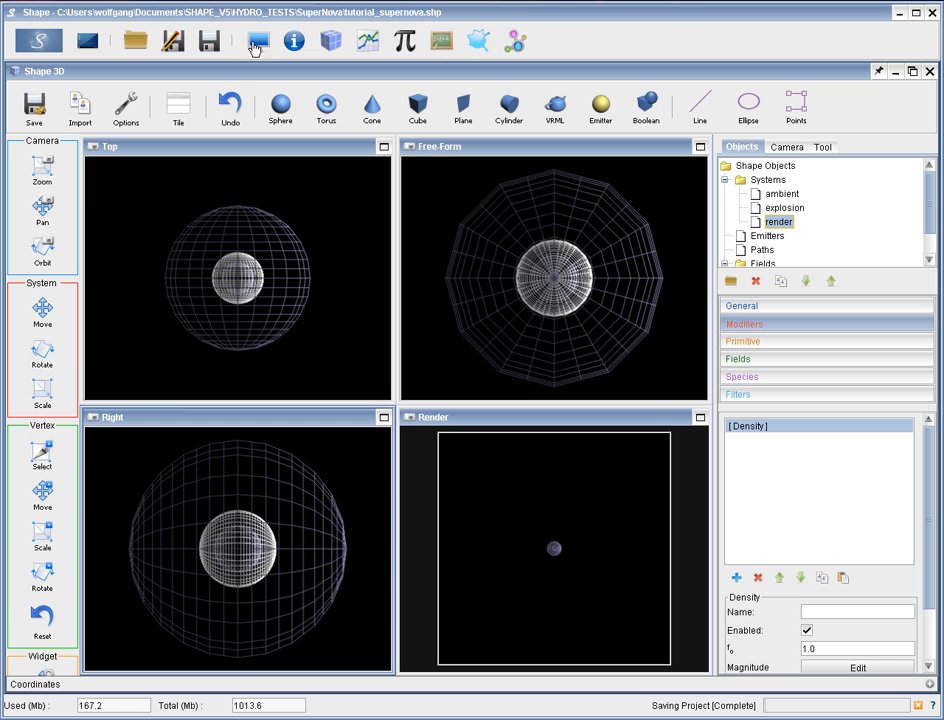
Set the ambient system's Hydro modifier type to Background
click(781, 196)
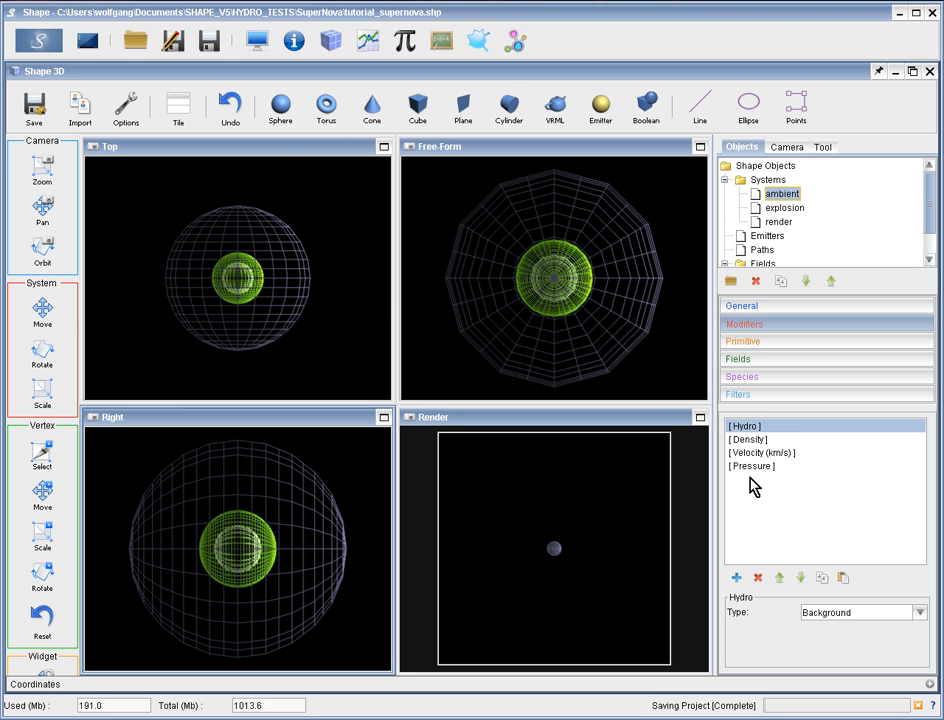
click(738, 430)
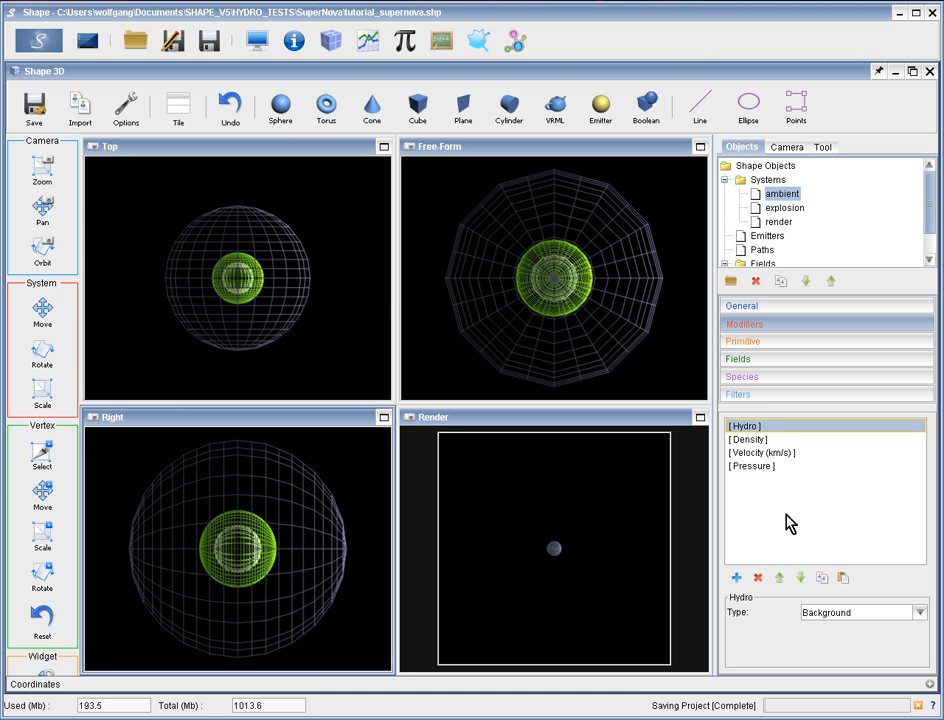
click(920, 613)
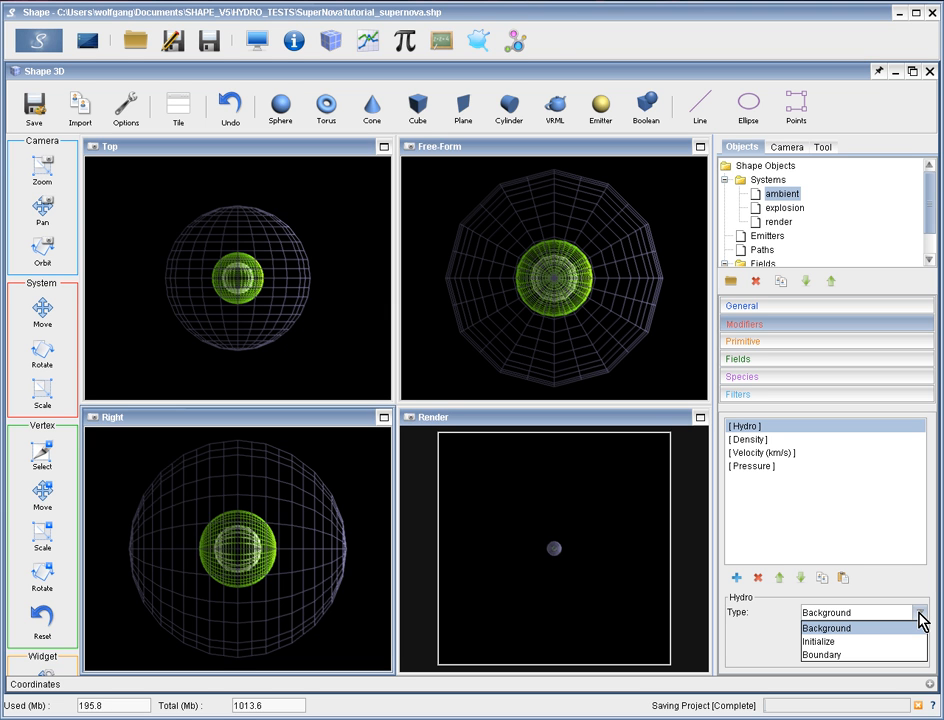
click(841, 629)
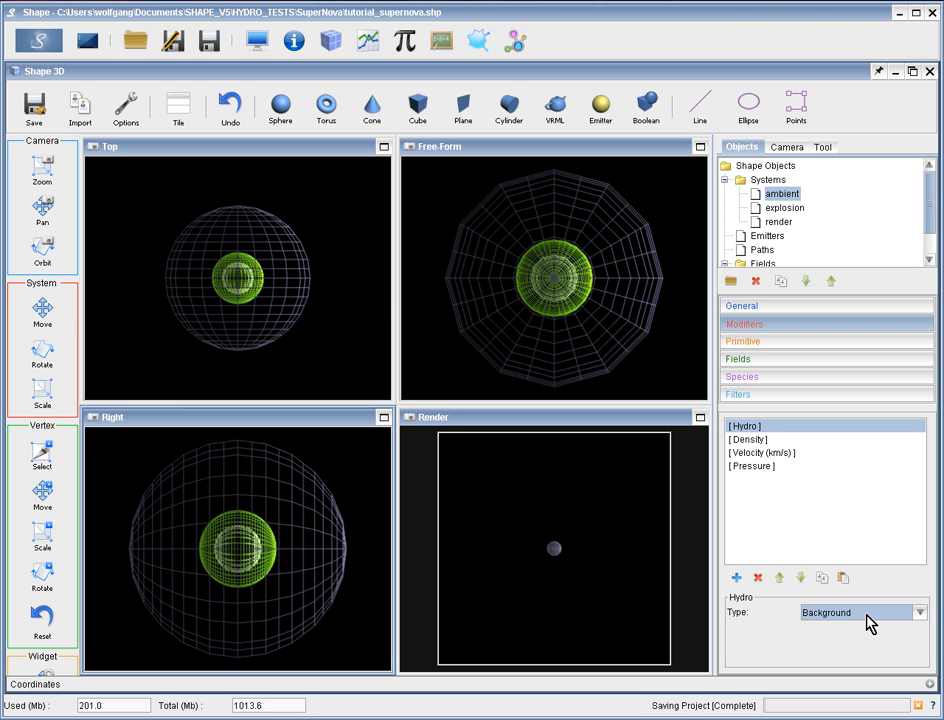
Inspect the ambient system's Density magnitude, checking its analytic function and the global variable d_env, and close the editor
click(751, 441)
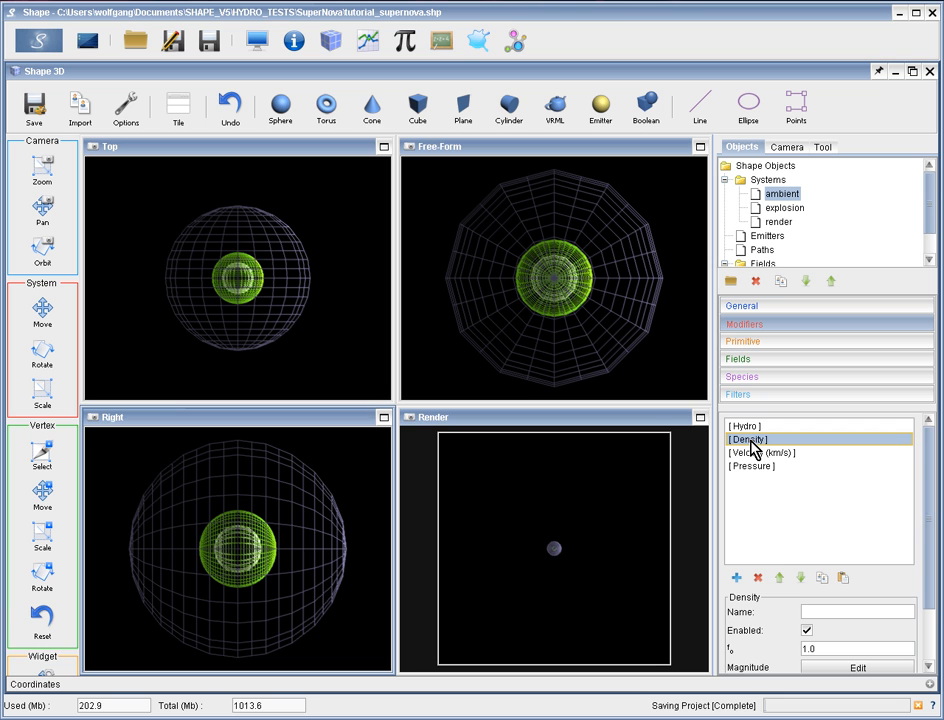
drag(934, 525, 929, 611)
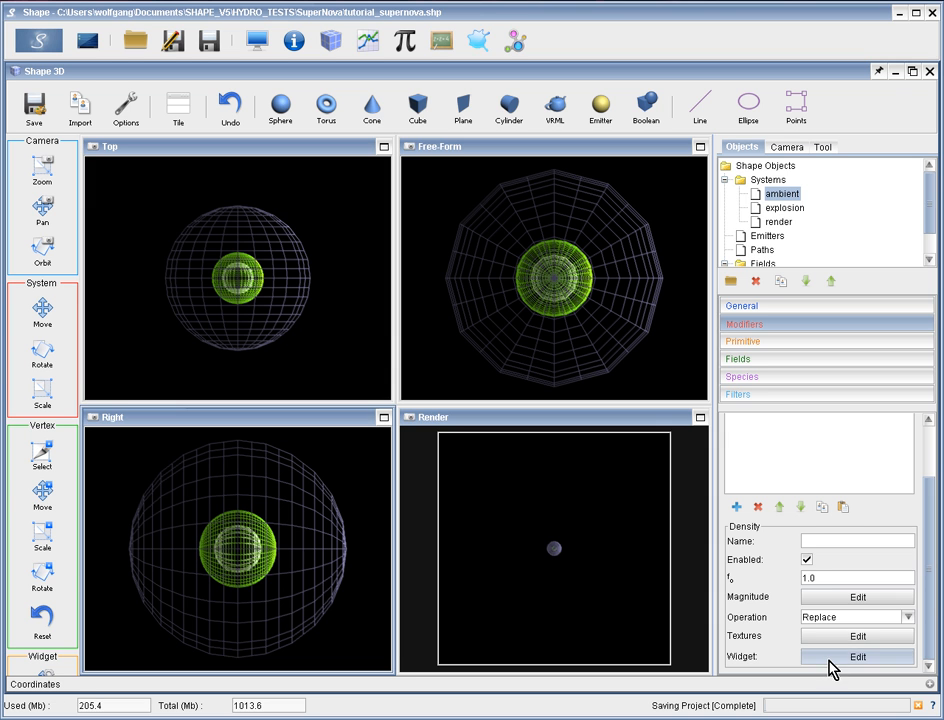
click(846, 597)
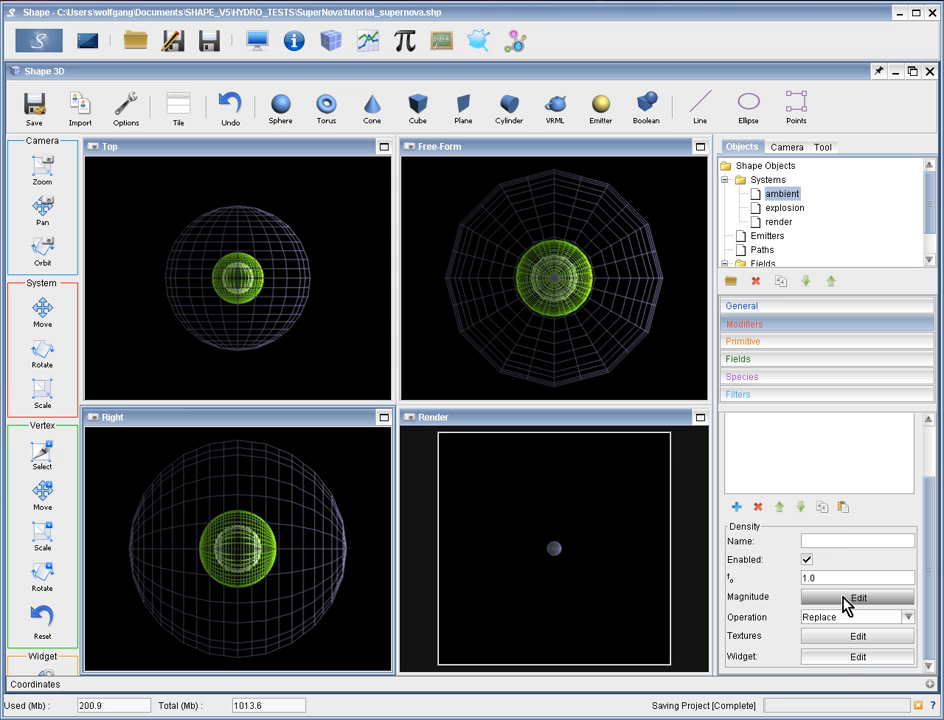
drag(716, 446, 740, 163)
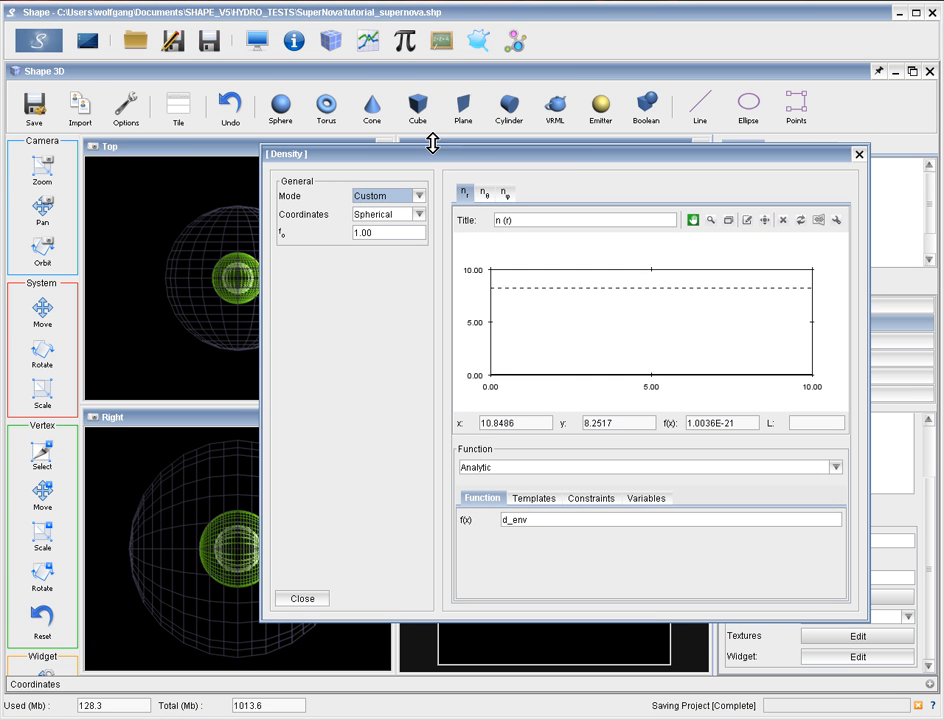
click(478, 506)
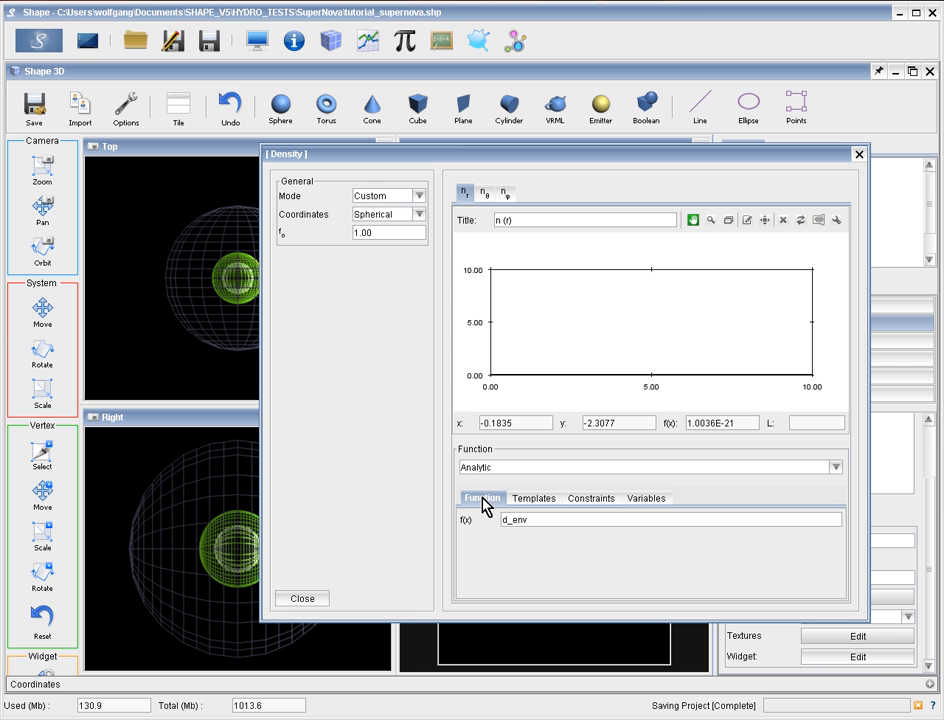
drag(530, 521, 497, 527)
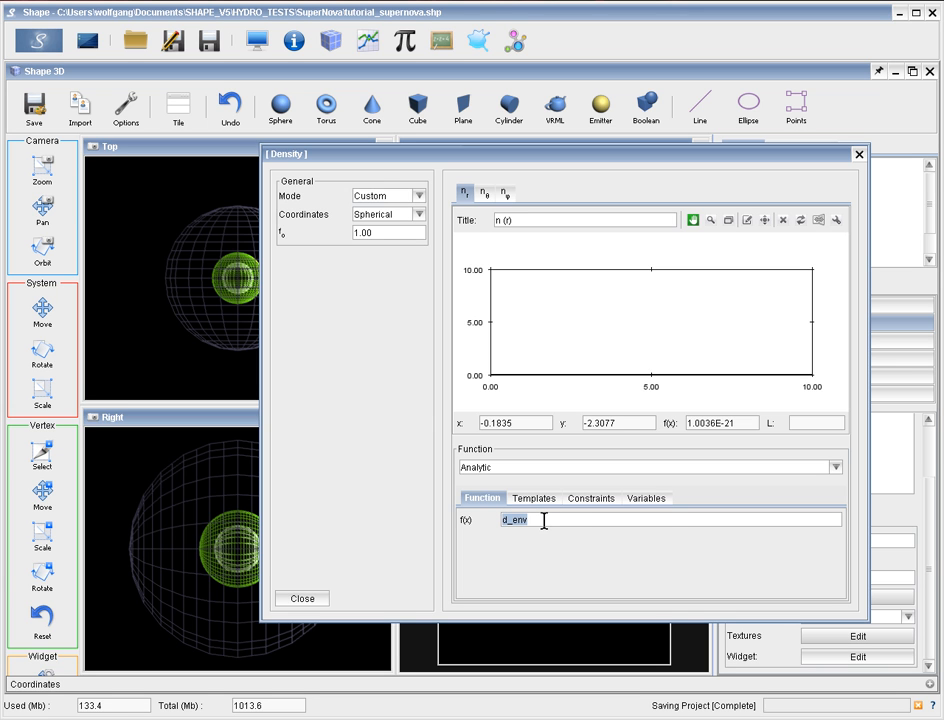
click(647, 502)
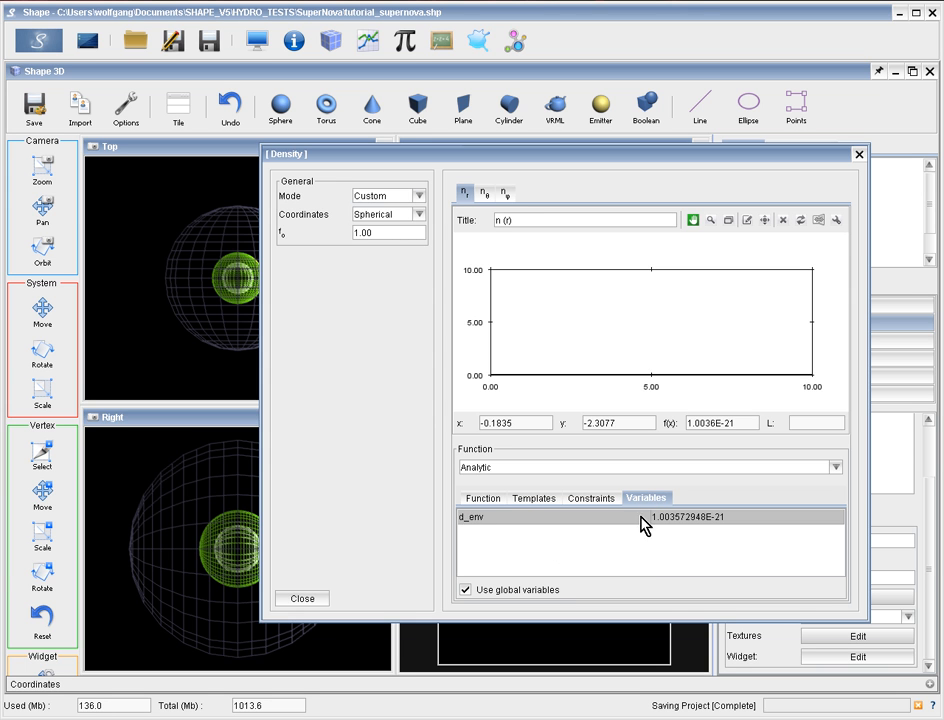
click(467, 517)
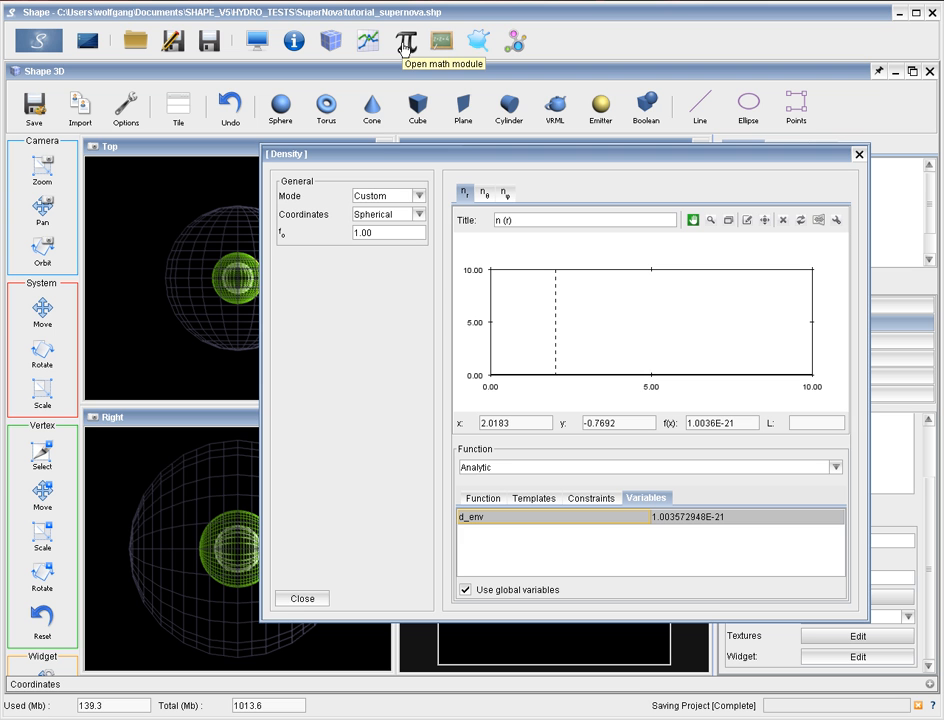
click(299, 601)
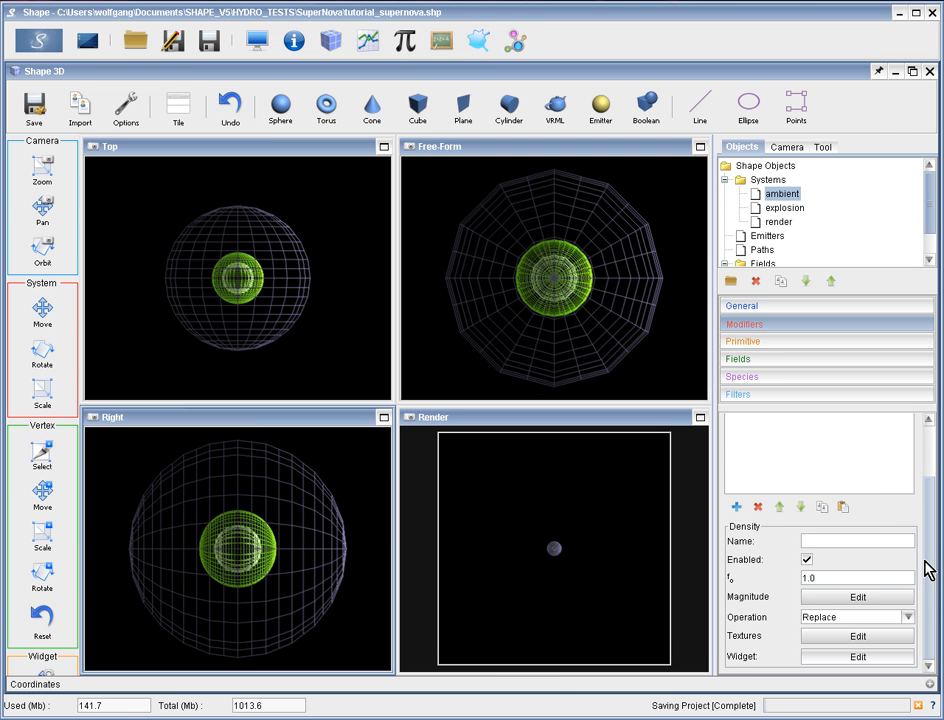
Open the magnitude editor of the ambient system's Velocity modifier and check its f0 factor
drag(931, 560, 933, 448)
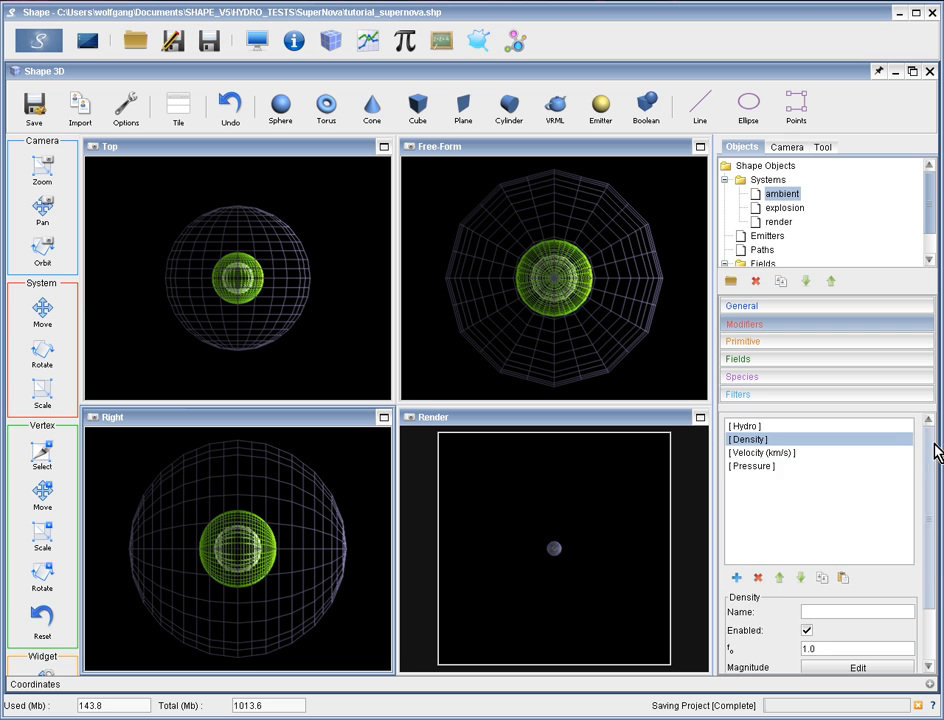
click(779, 453)
drag(933, 525, 939, 595)
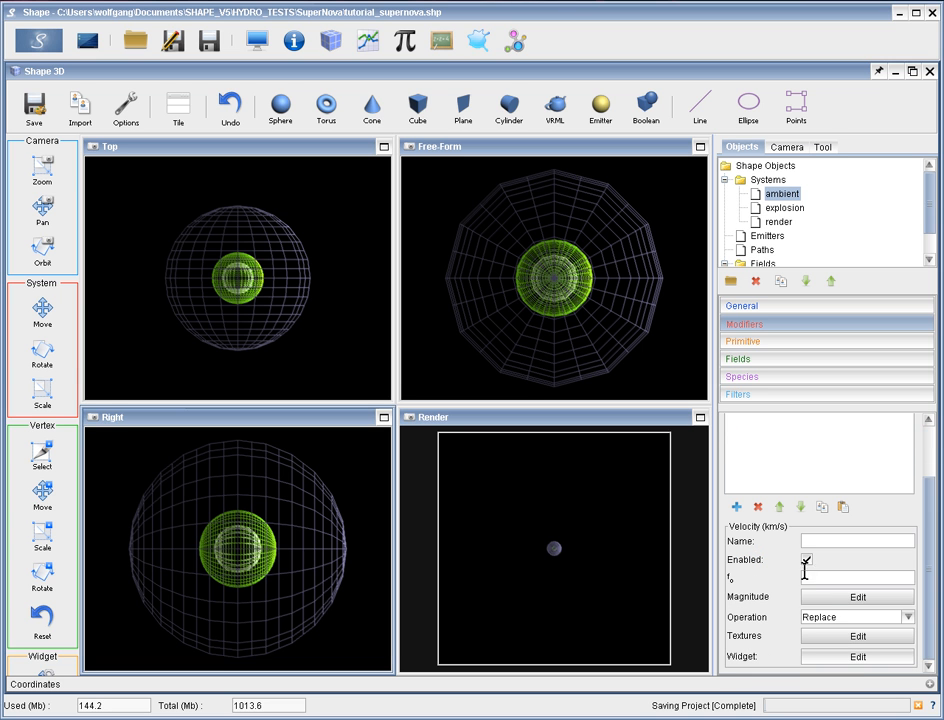
click(857, 597)
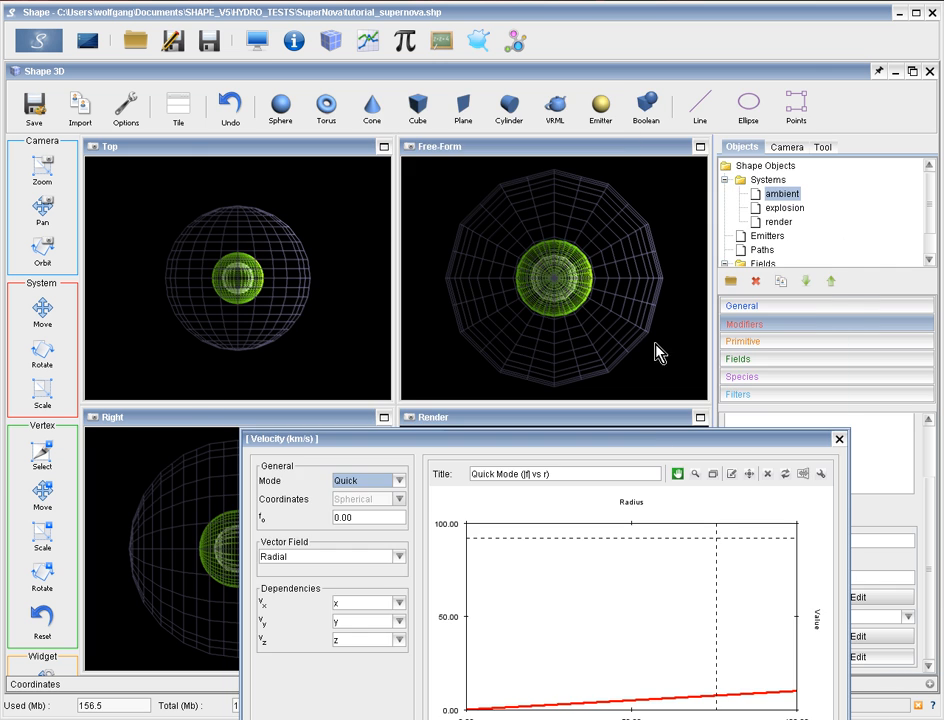
drag(653, 447, 615, 160)
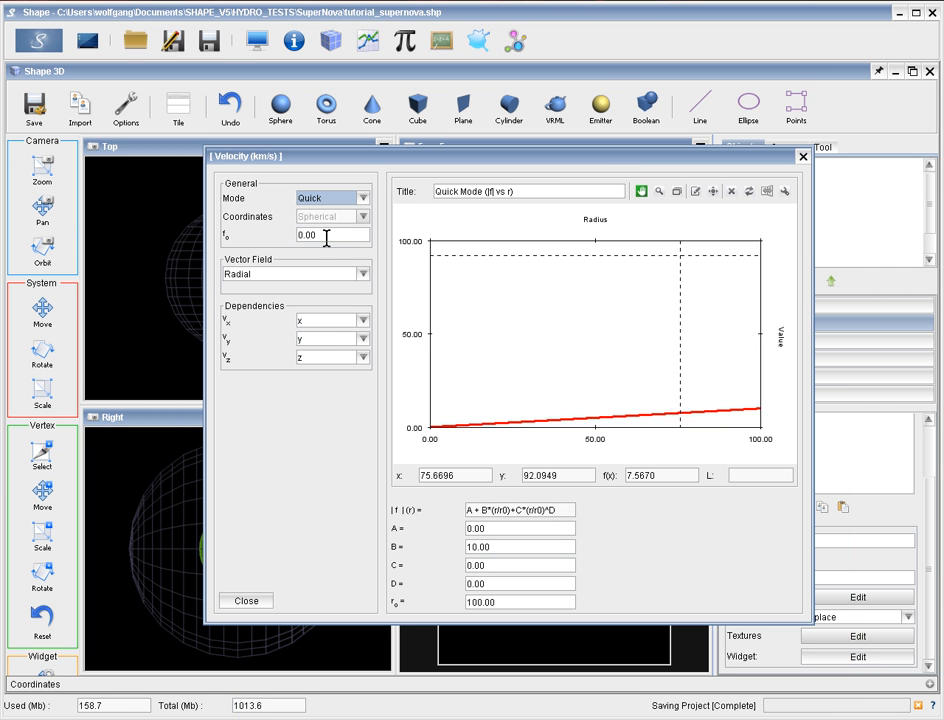
drag(327, 236, 289, 243)
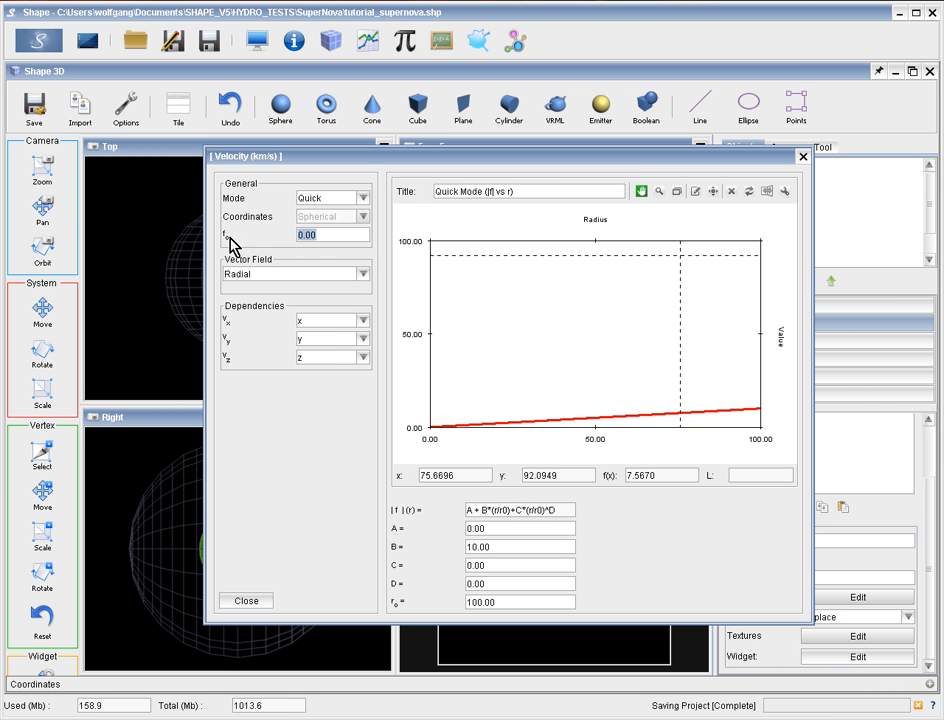
drag(327, 234, 297, 241)
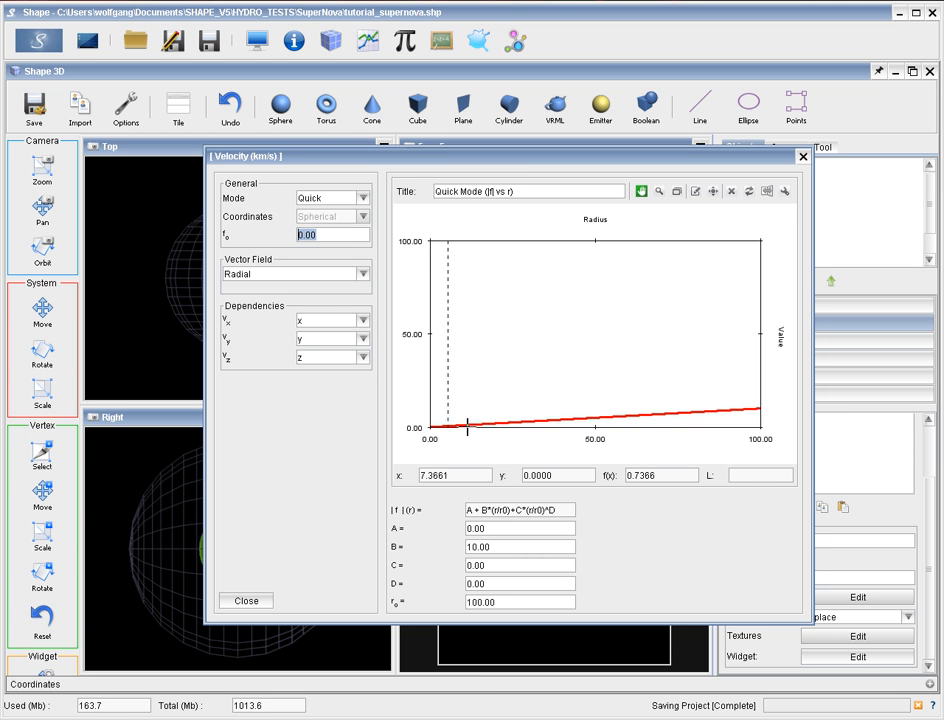
Set coefficient B of the ambient system's velocity function to 0 and close the Velocity editor
click(323, 237)
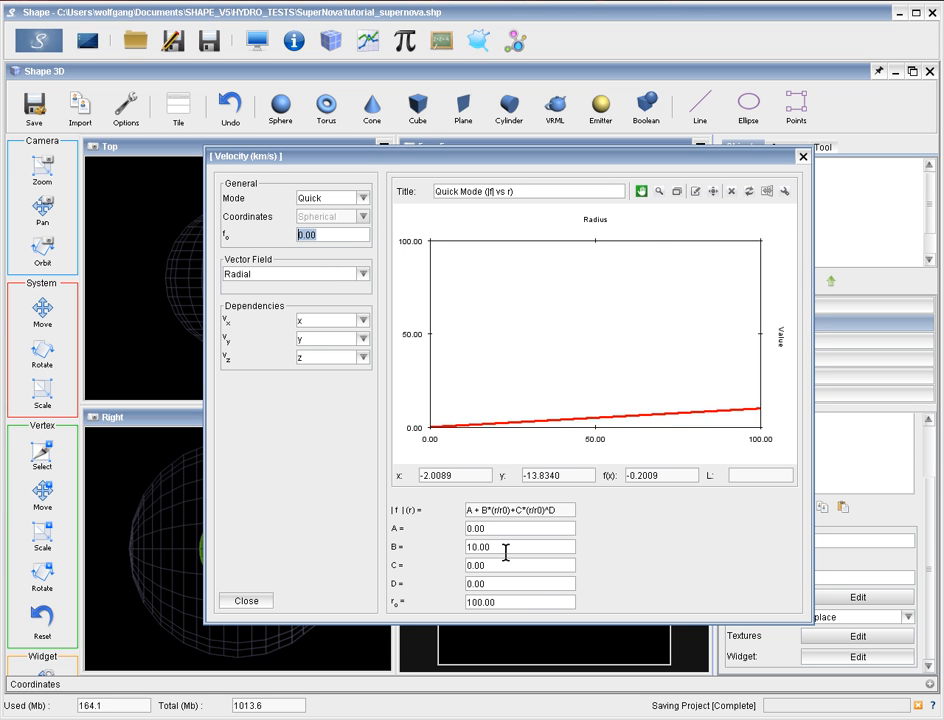
drag(506, 550, 447, 559)
text(0)
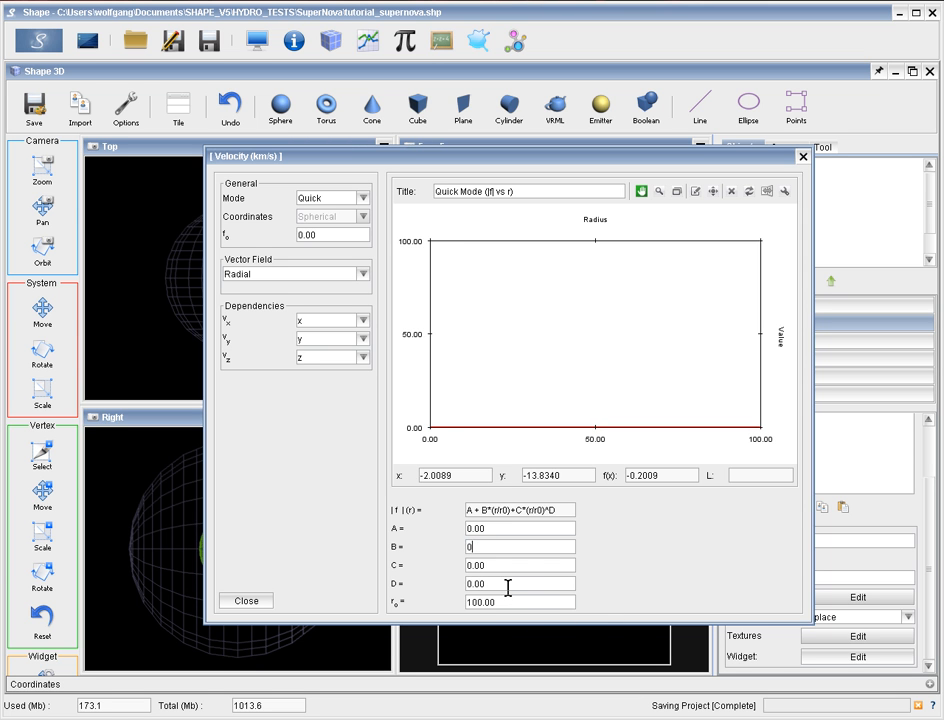
click(802, 157)
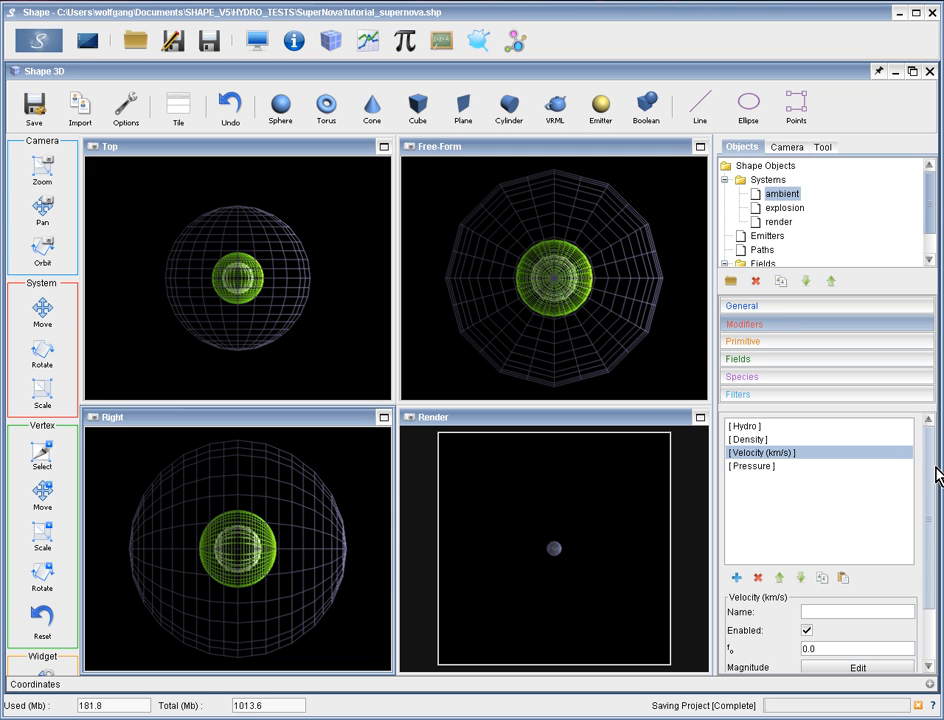
Inspect the ambient system's Pressure magnitude, checking the global variable penv, and close the editor
click(735, 466)
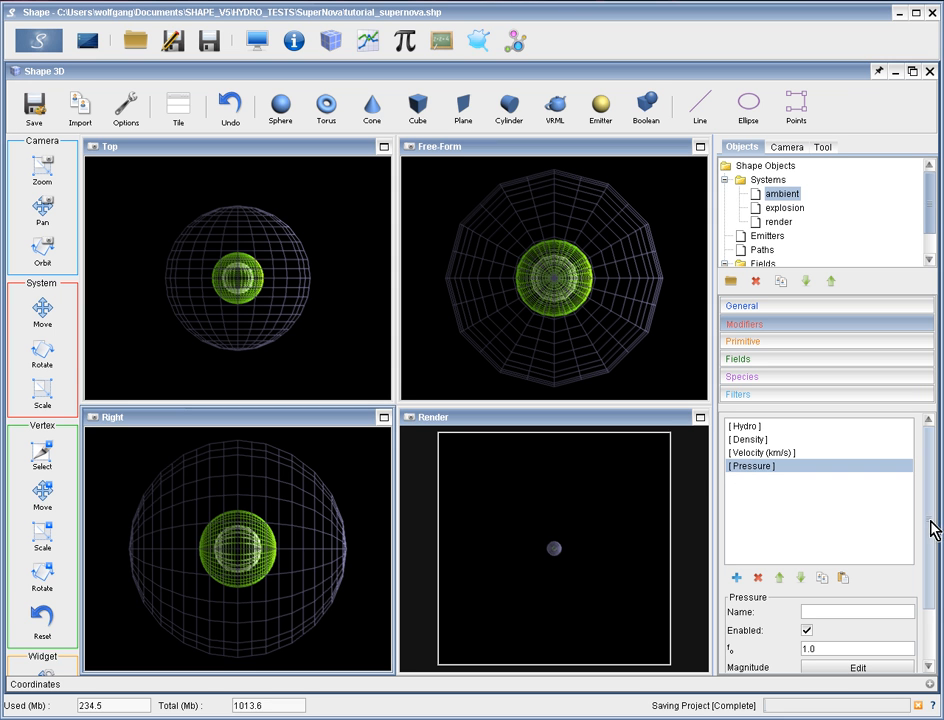
drag(930, 527, 930, 611)
click(840, 598)
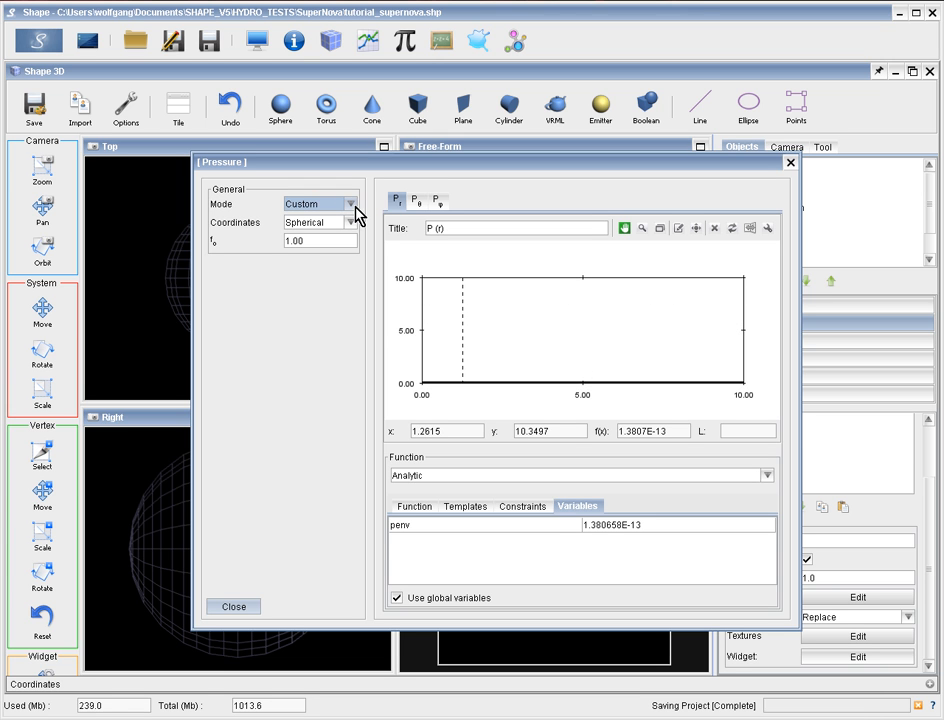
click(400, 528)
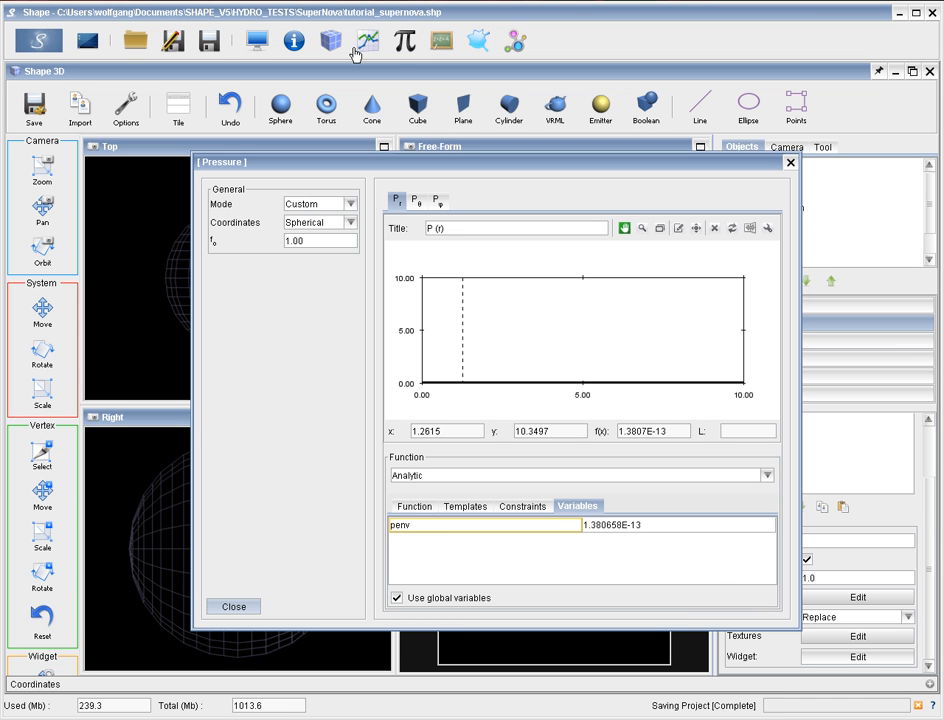
click(232, 611)
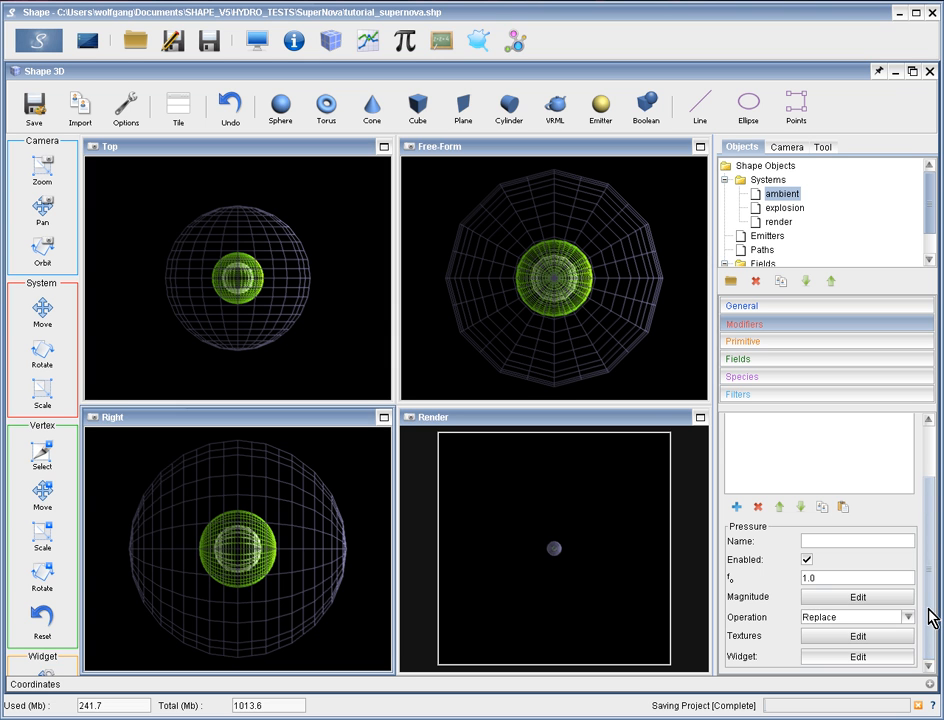
drag(933, 617, 933, 522)
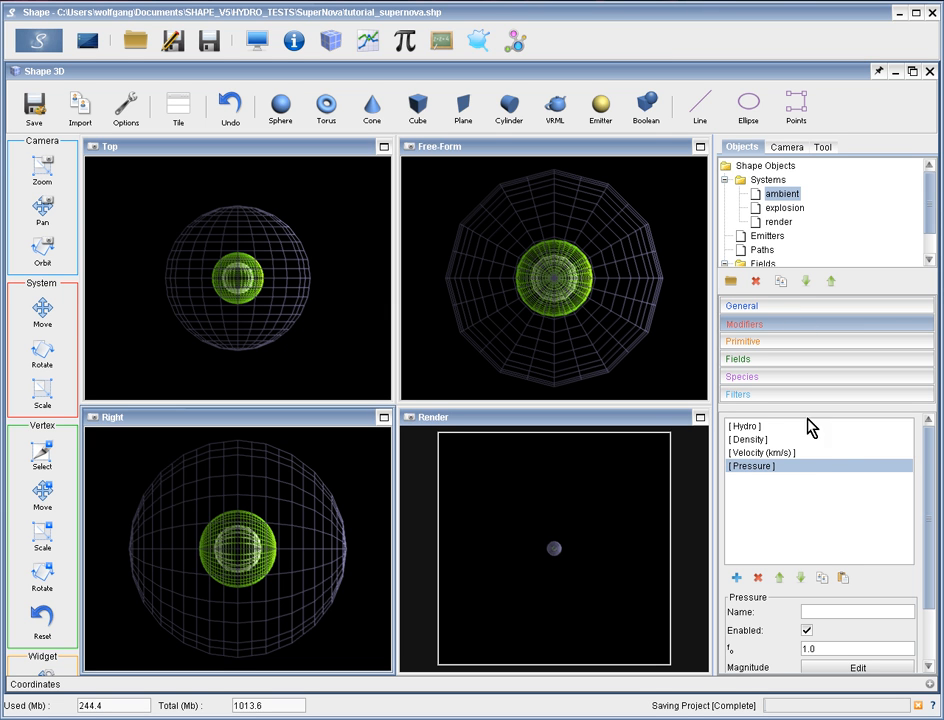
Select the explosion system and check its Hydro type and its sphere primitive's radius and other parameters, returning to its modifiers
click(788, 208)
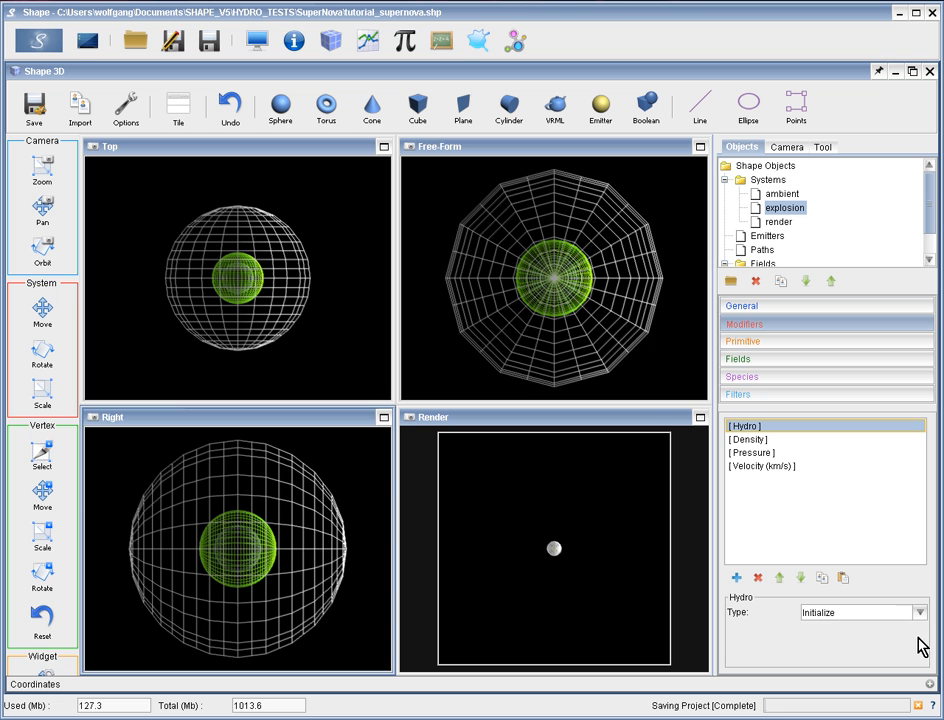
click(803, 342)
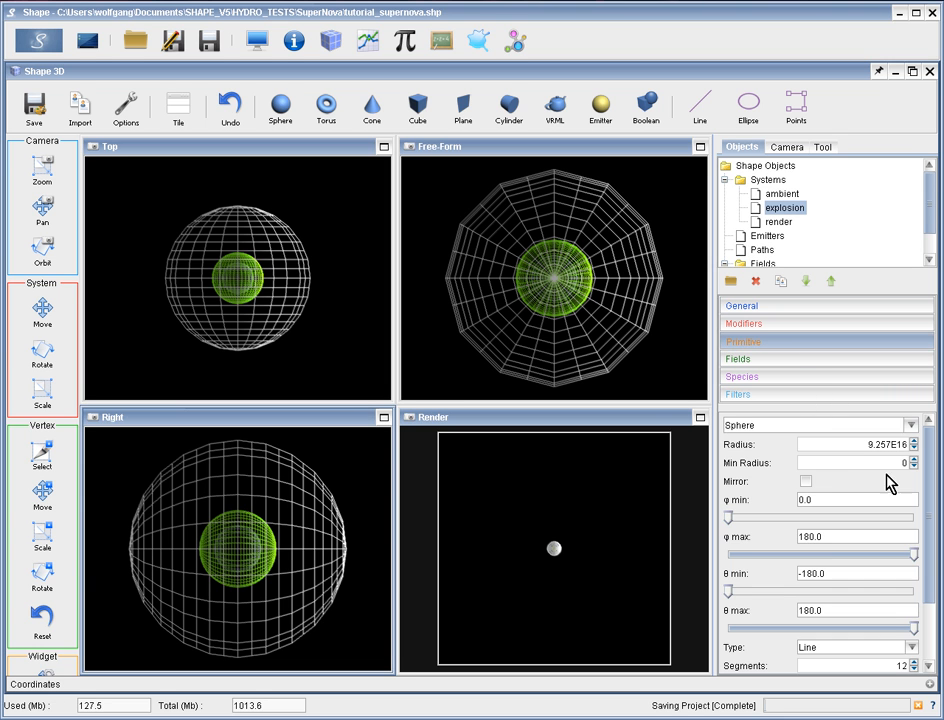
drag(866, 444, 916, 455)
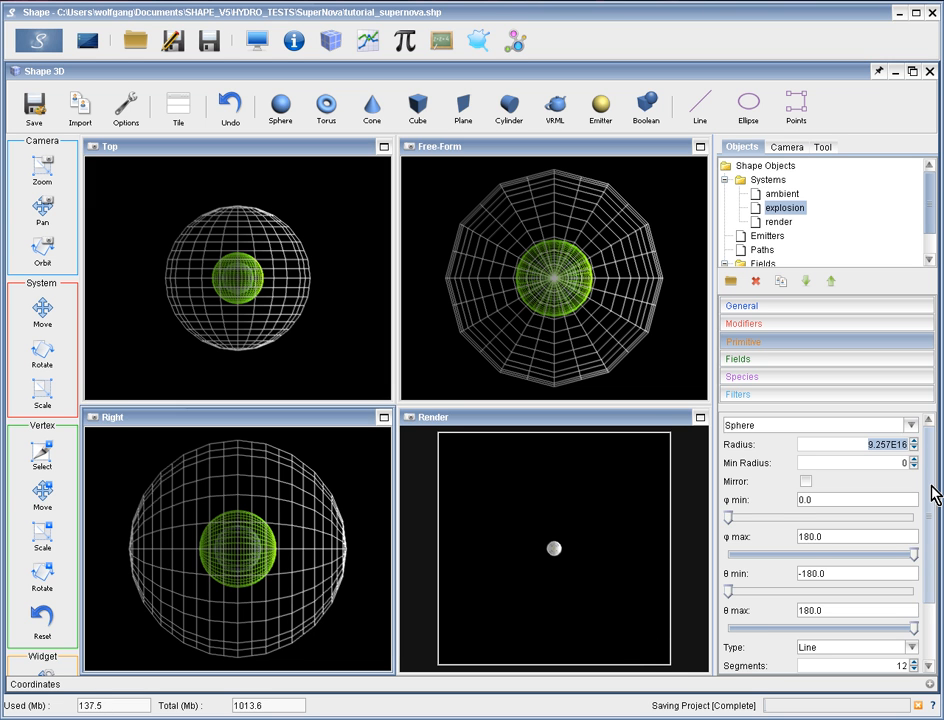
drag(931, 486, 935, 611)
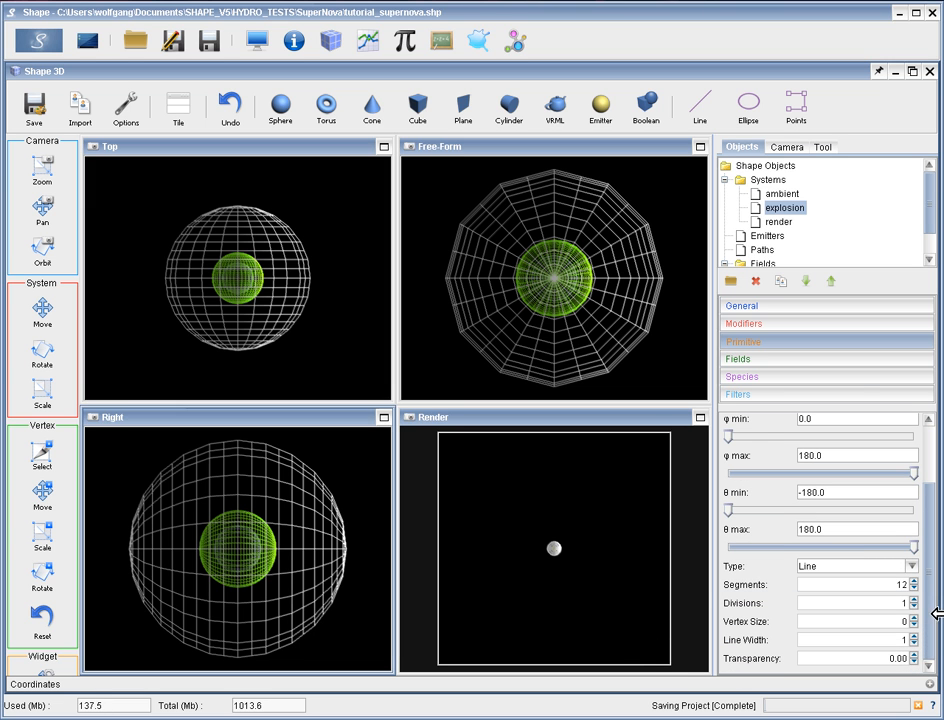
click(812, 327)
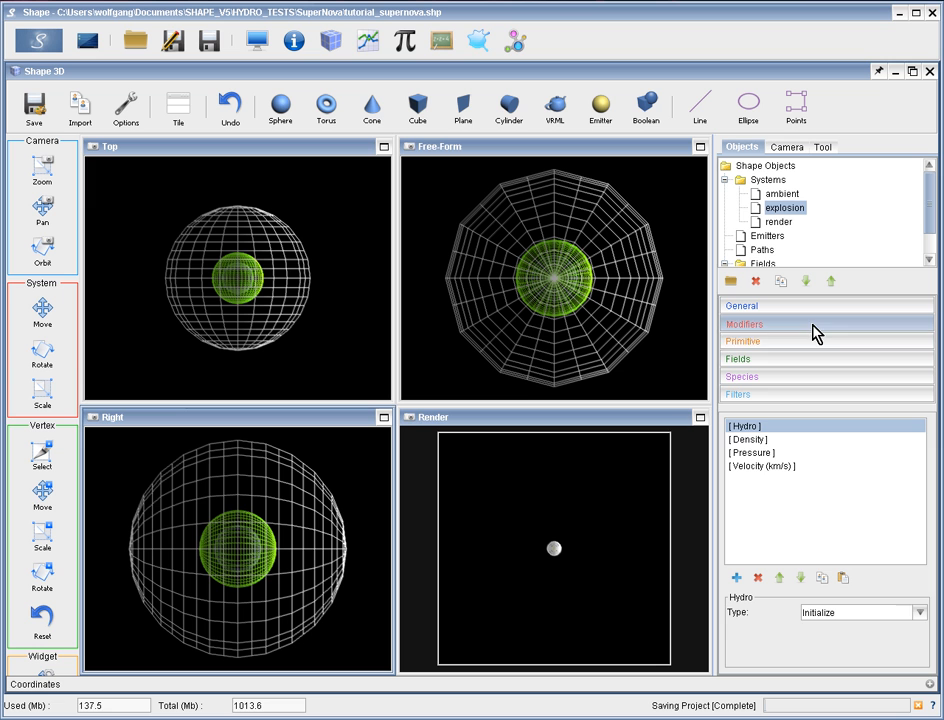
Inspect the explosion system's Density magnitude, checking its analytic function and the global variable d_sn, and close the editor
click(750, 441)
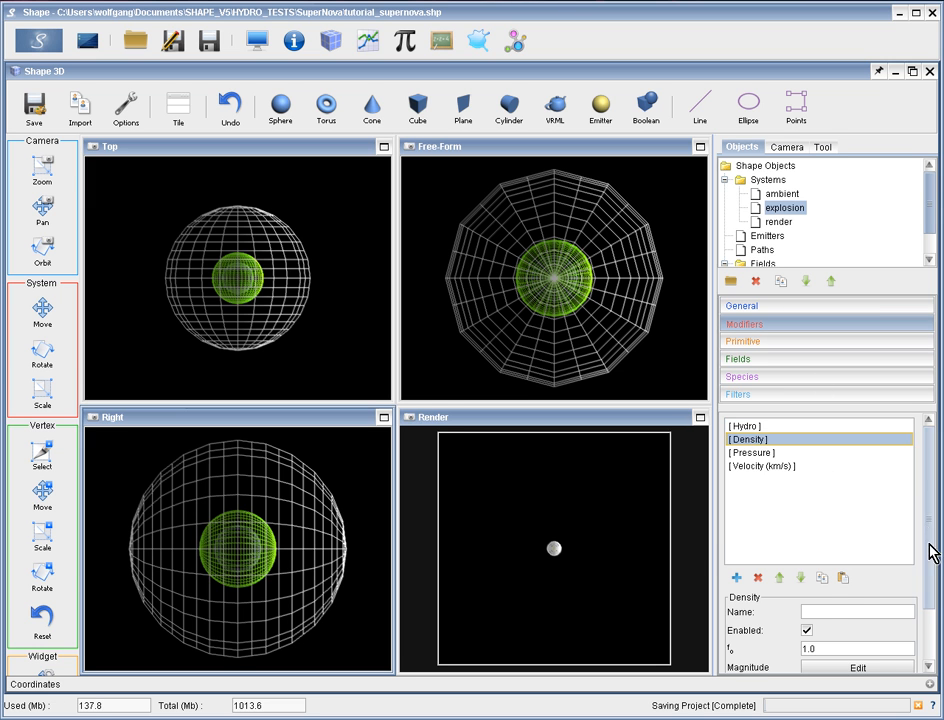
drag(927, 535, 930, 612)
click(834, 598)
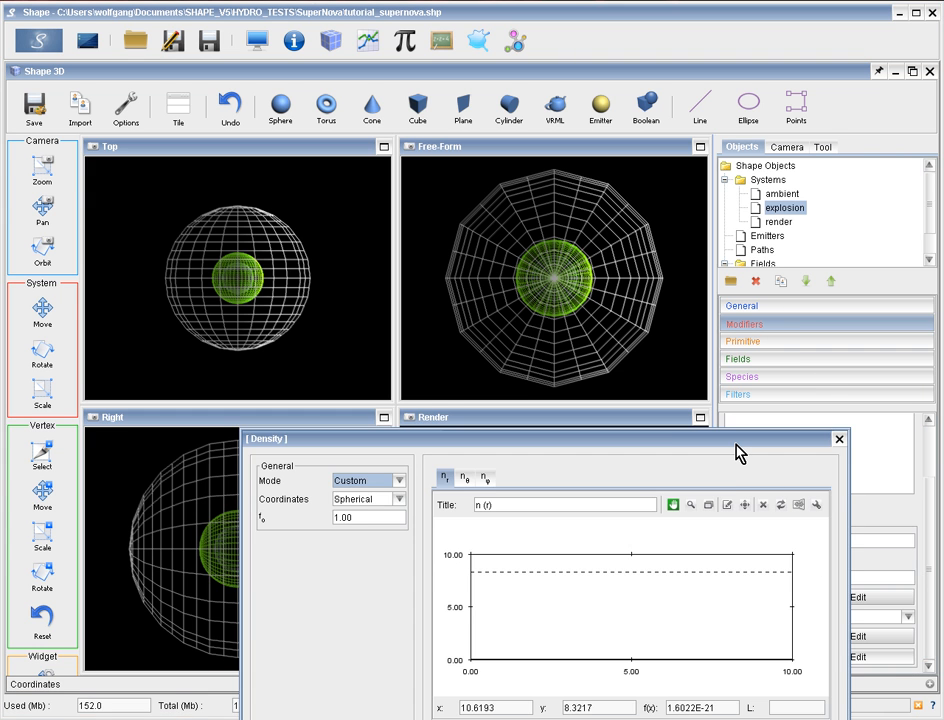
drag(733, 422, 685, 196)
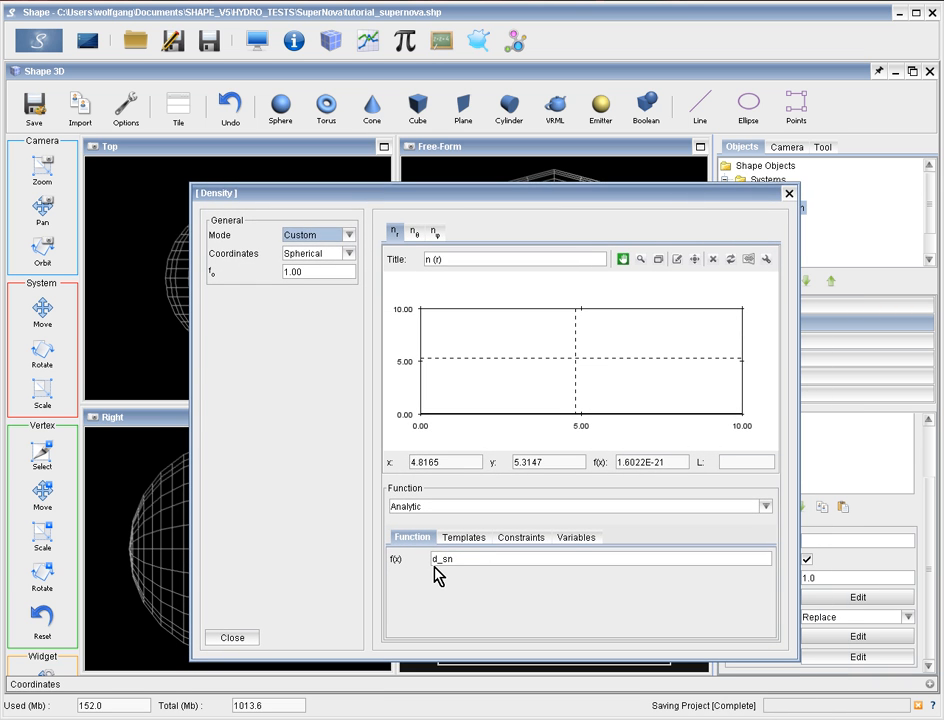
drag(434, 559, 452, 558)
click(575, 537)
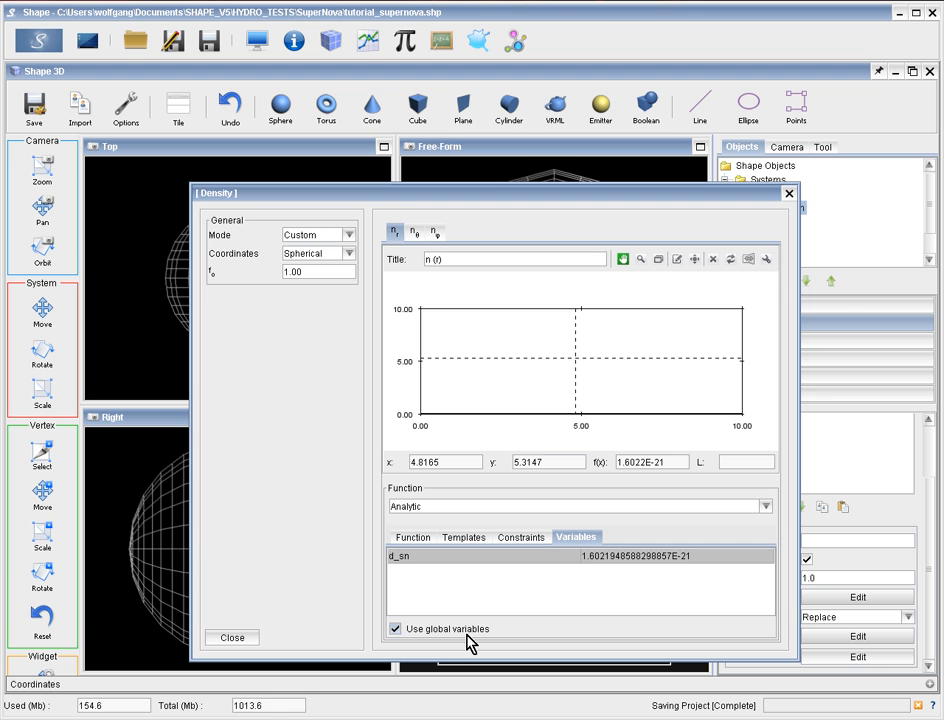
click(787, 195)
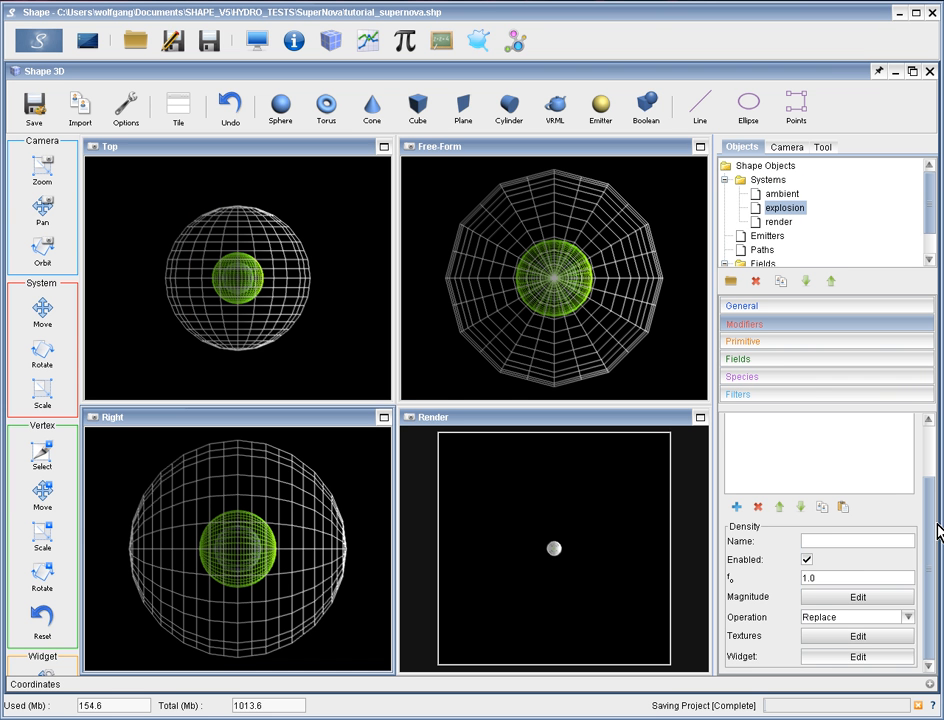
Inspect the explosion system's Pressure magnitude, checking its analytic function and the global variable Psn, and close the editor
drag(933, 514, 933, 463)
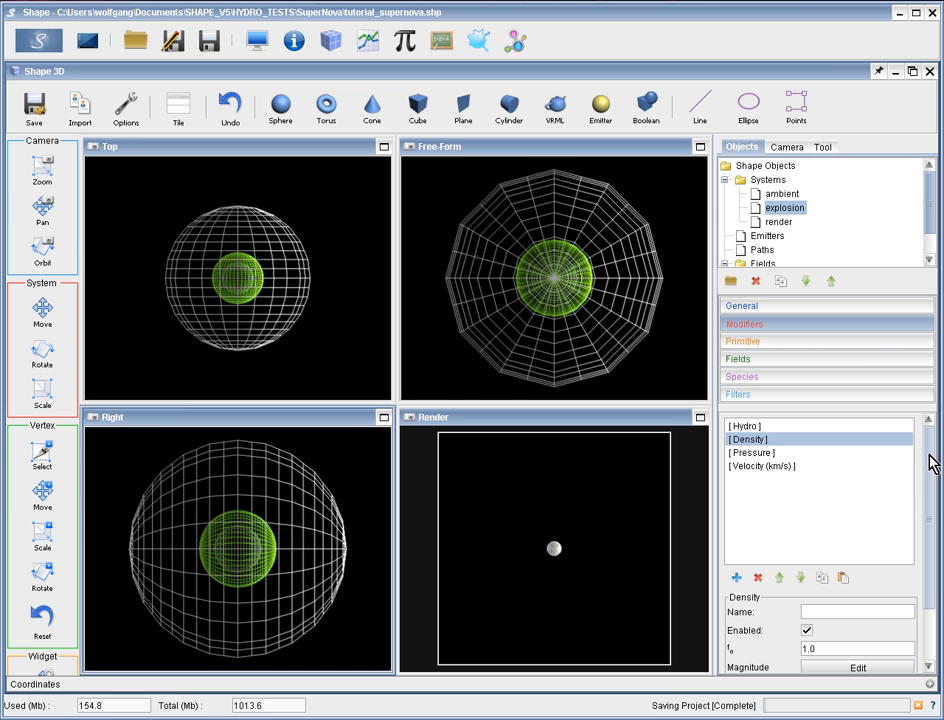
click(751, 467)
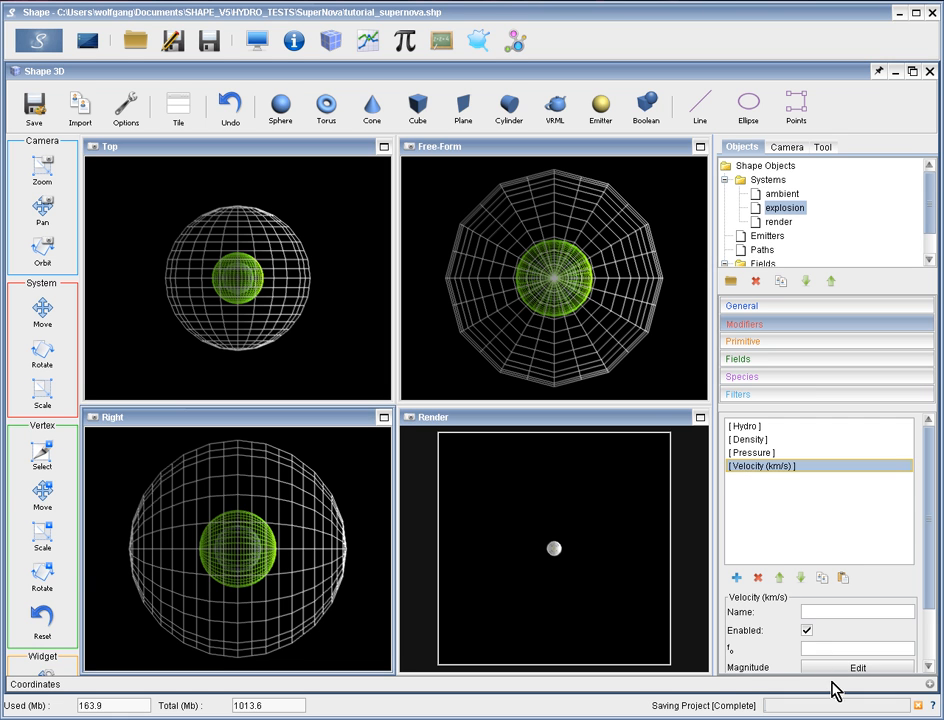
click(748, 452)
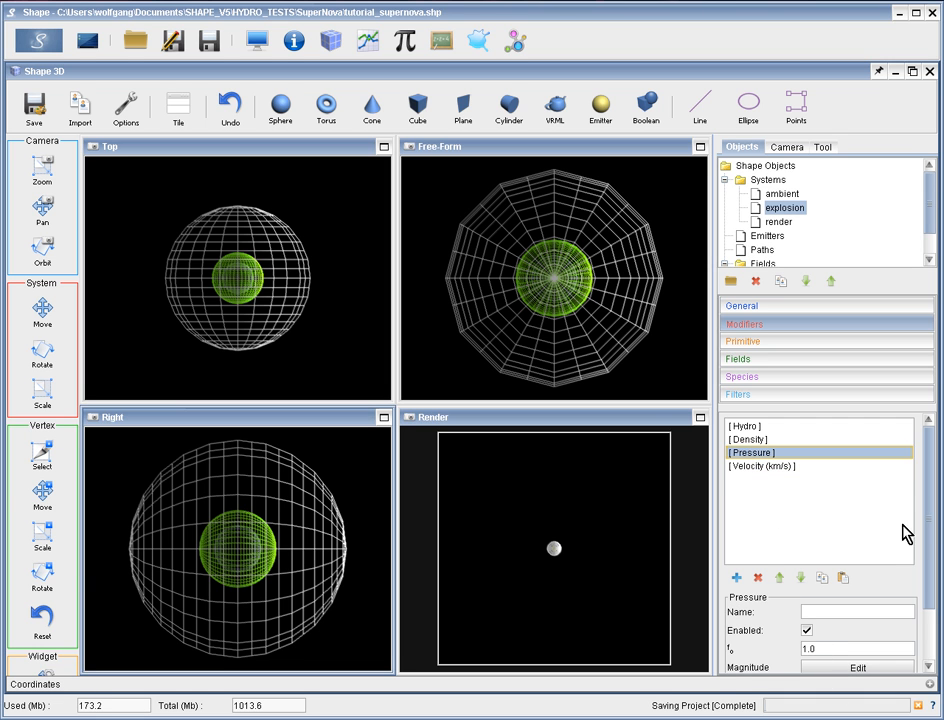
drag(935, 542, 934, 594)
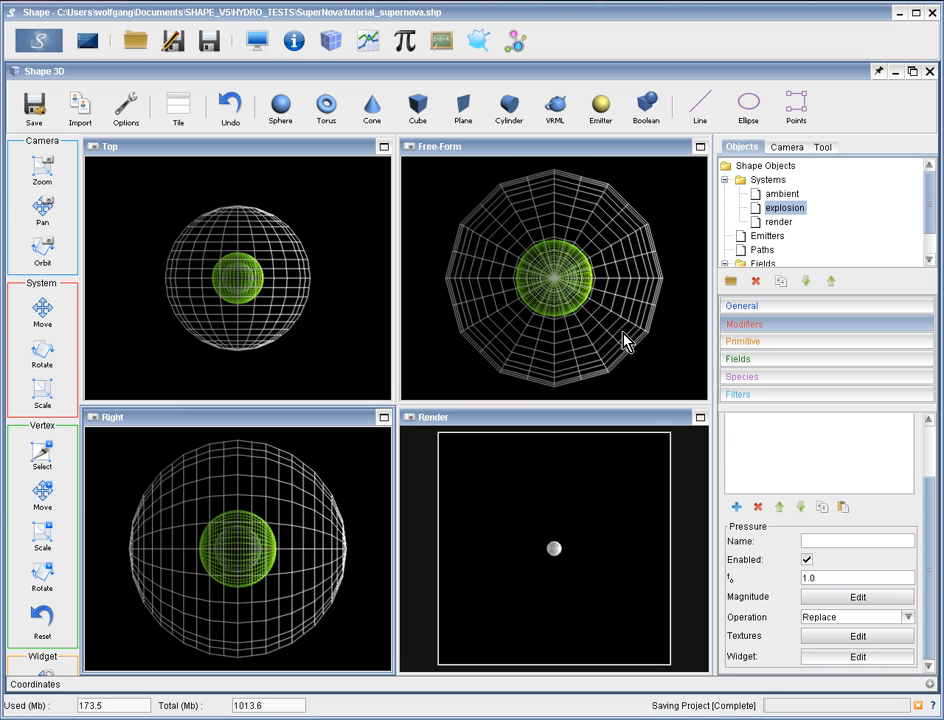
click(811, 598)
drag(681, 440, 635, 191)
click(460, 552)
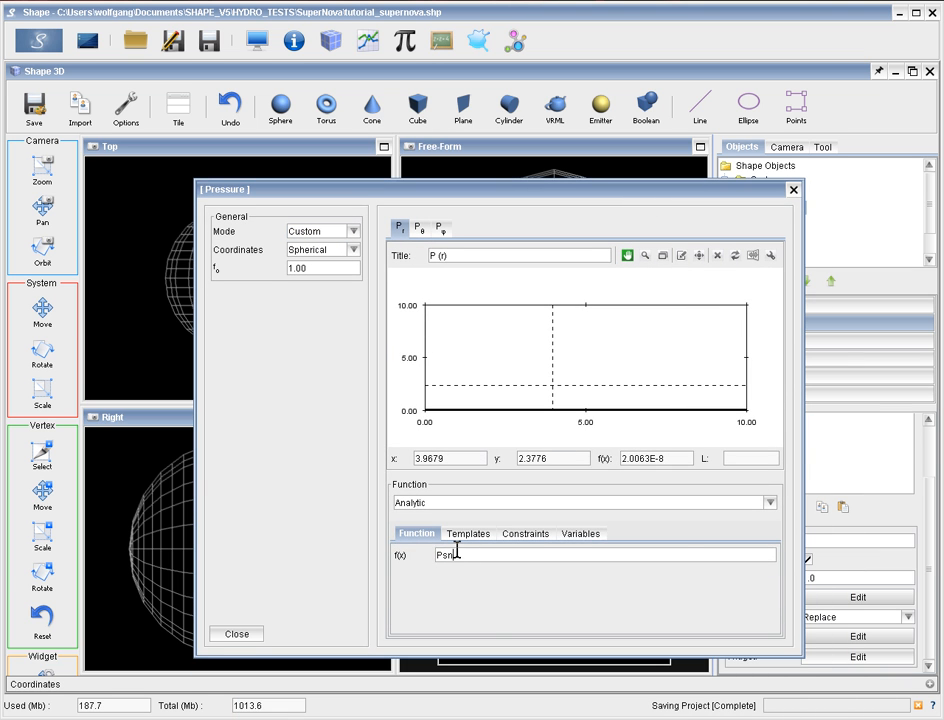
click(575, 534)
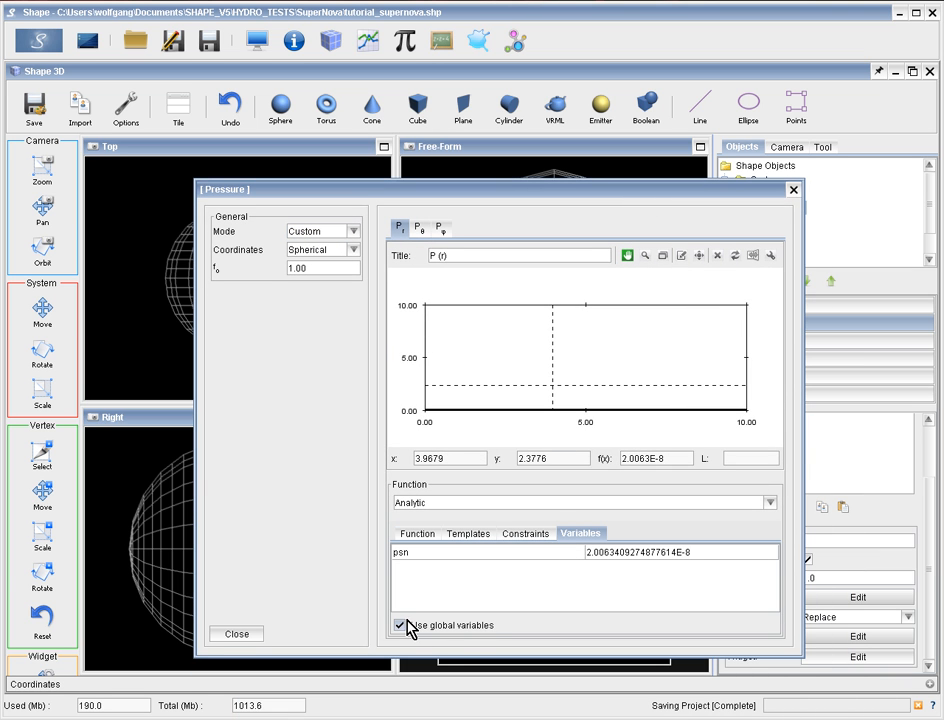
click(793, 190)
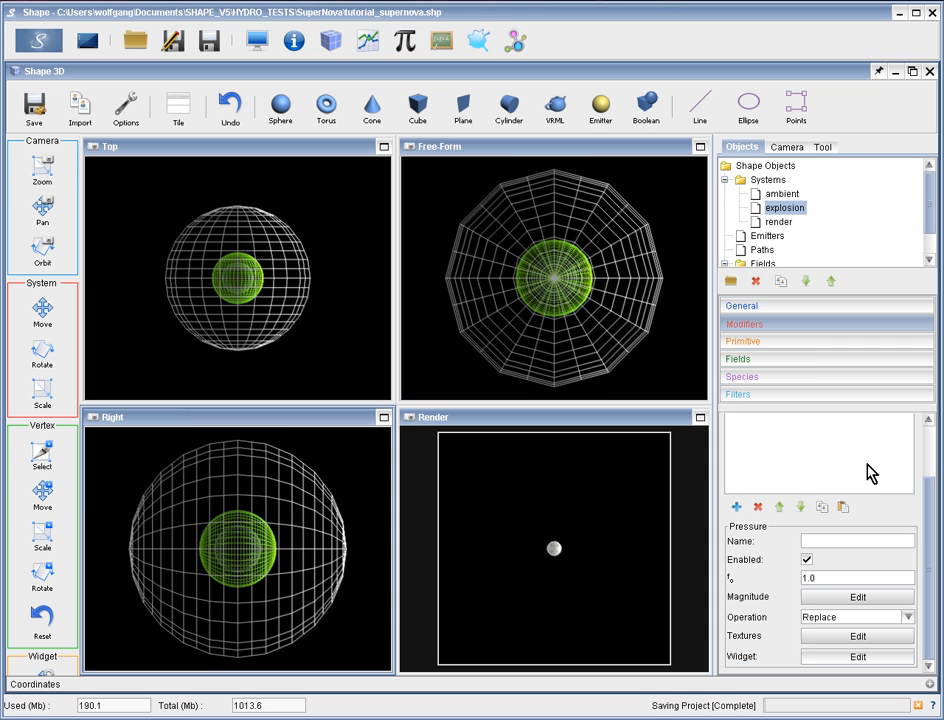
drag(933, 554, 921, 428)
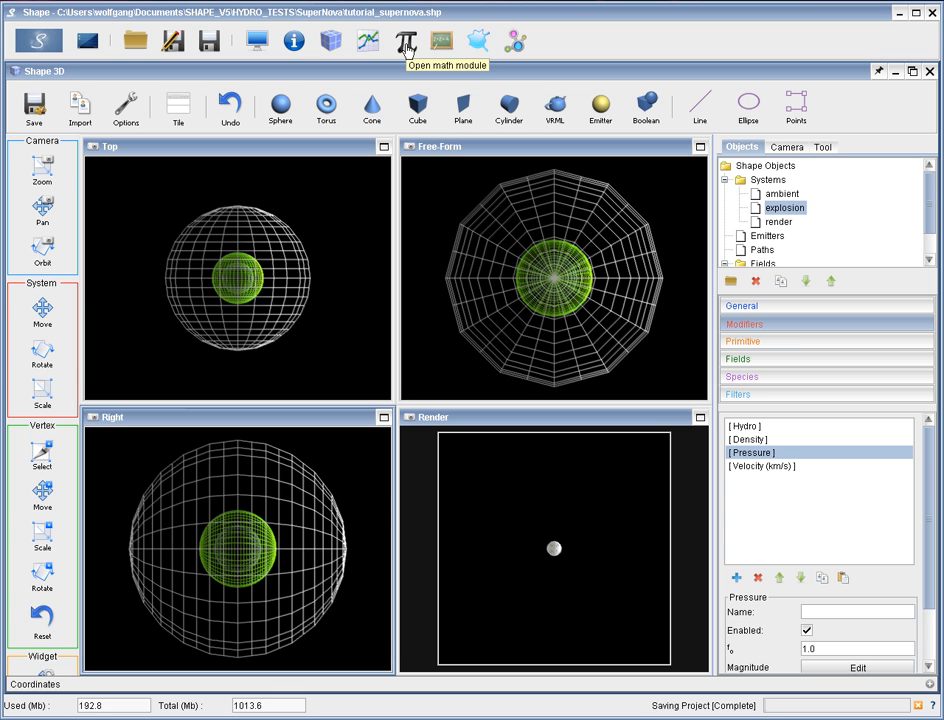
Open the math module and examine the expressions defining the variables r0, n, T_env, d_env, d_sn and Esn
click(406, 48)
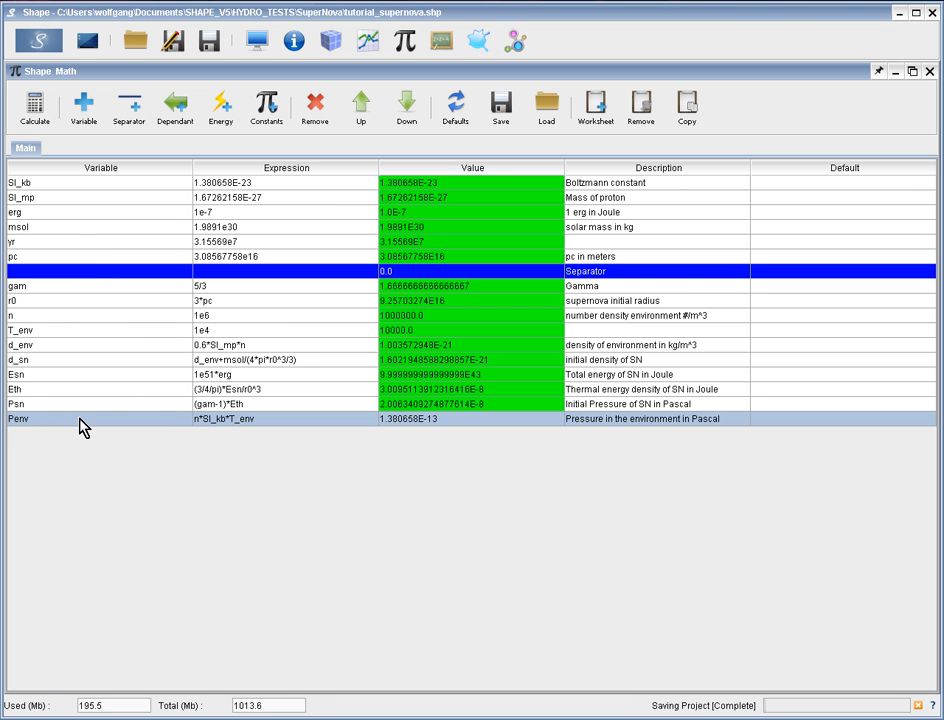
click(33, 303)
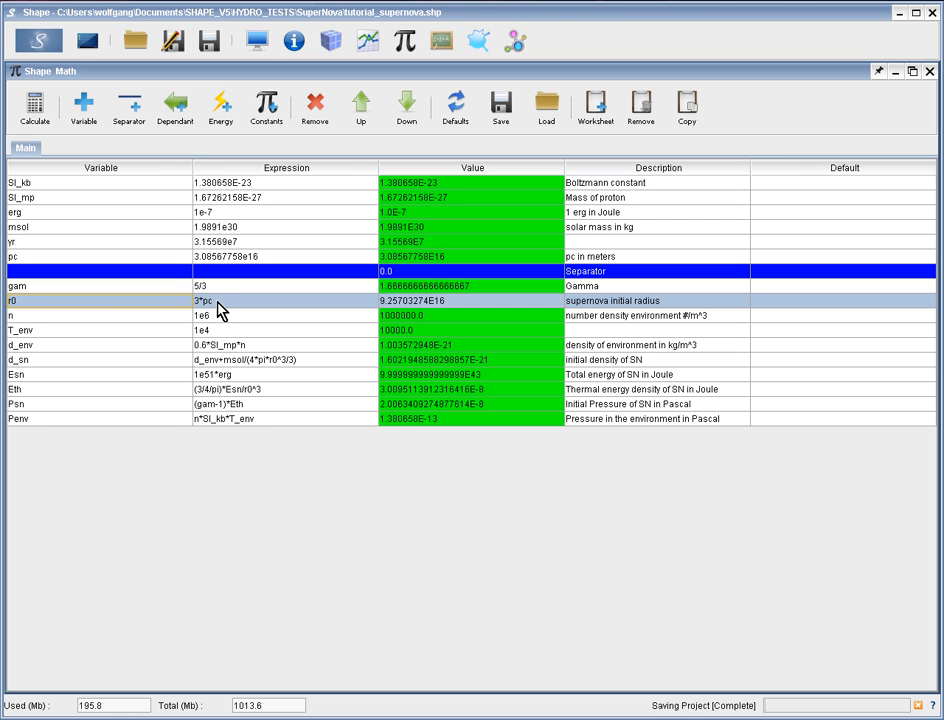
click(87, 318)
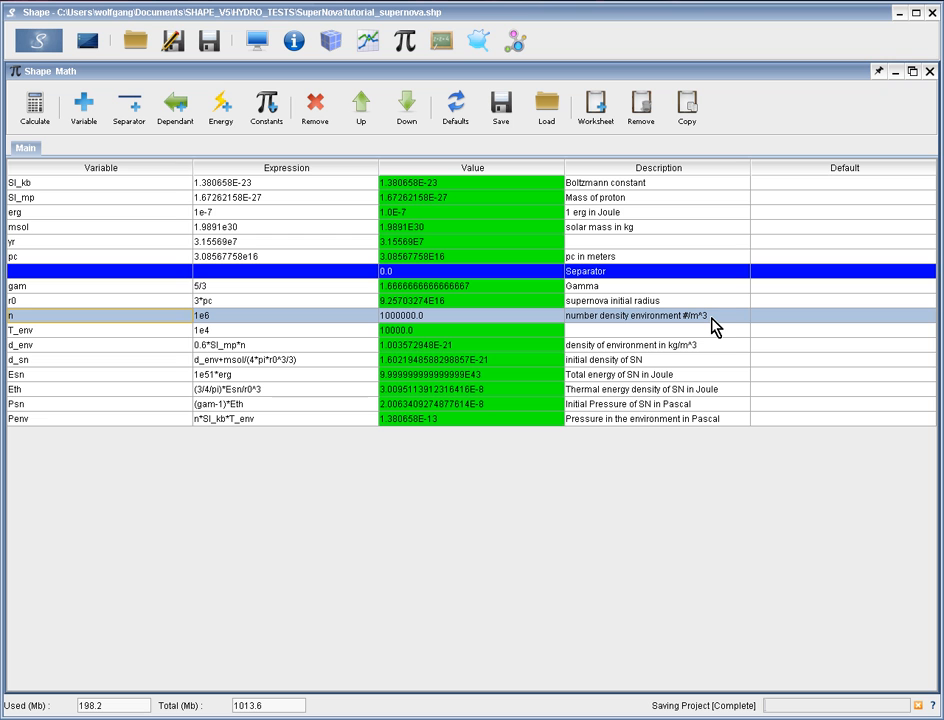
click(60, 338)
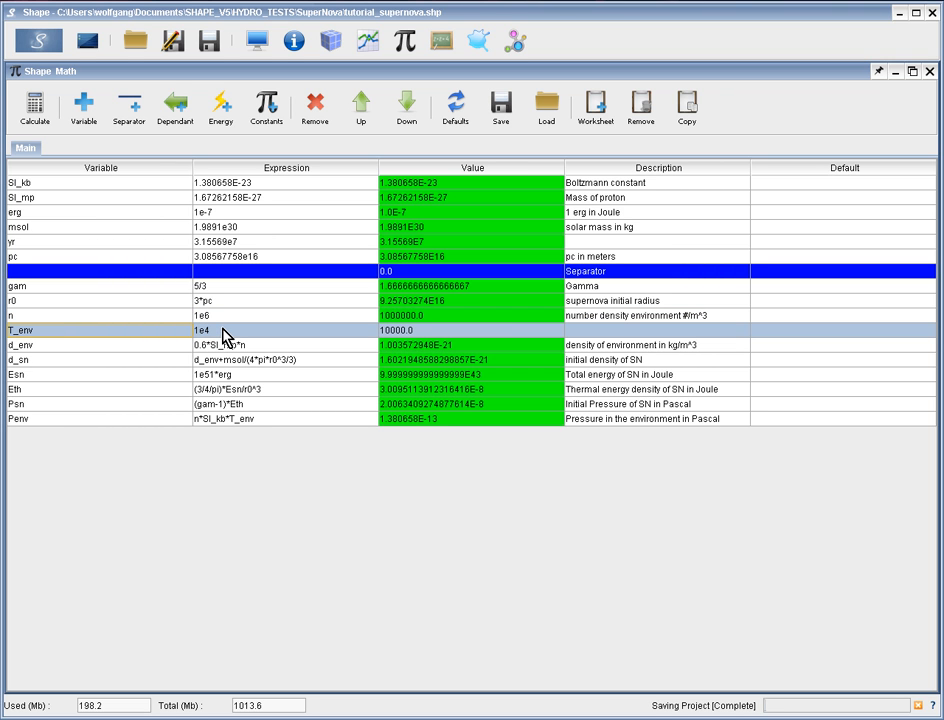
click(53, 354)
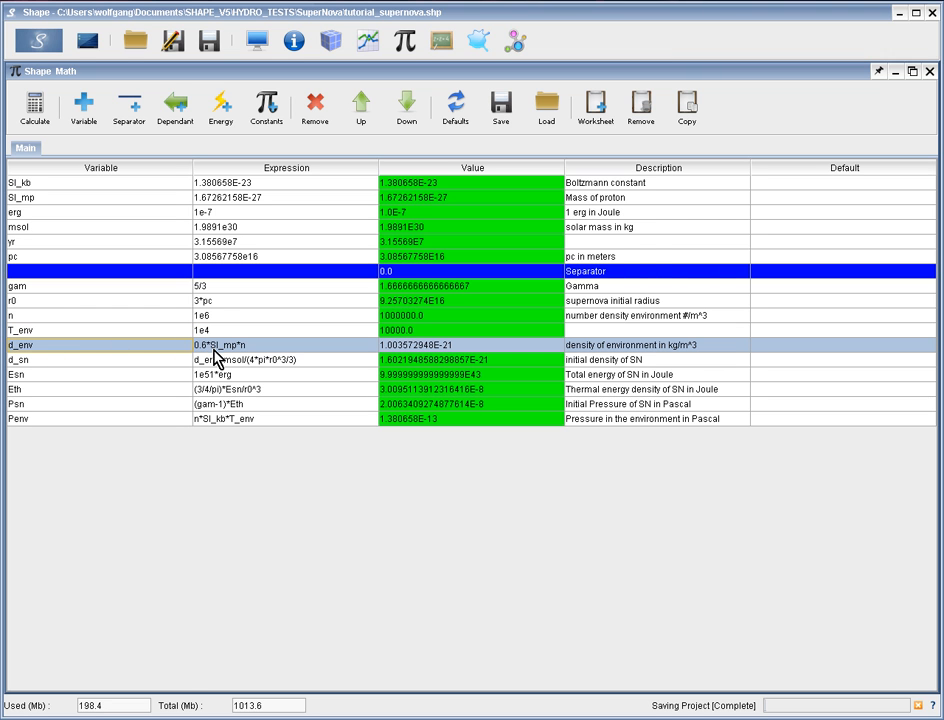
click(246, 355)
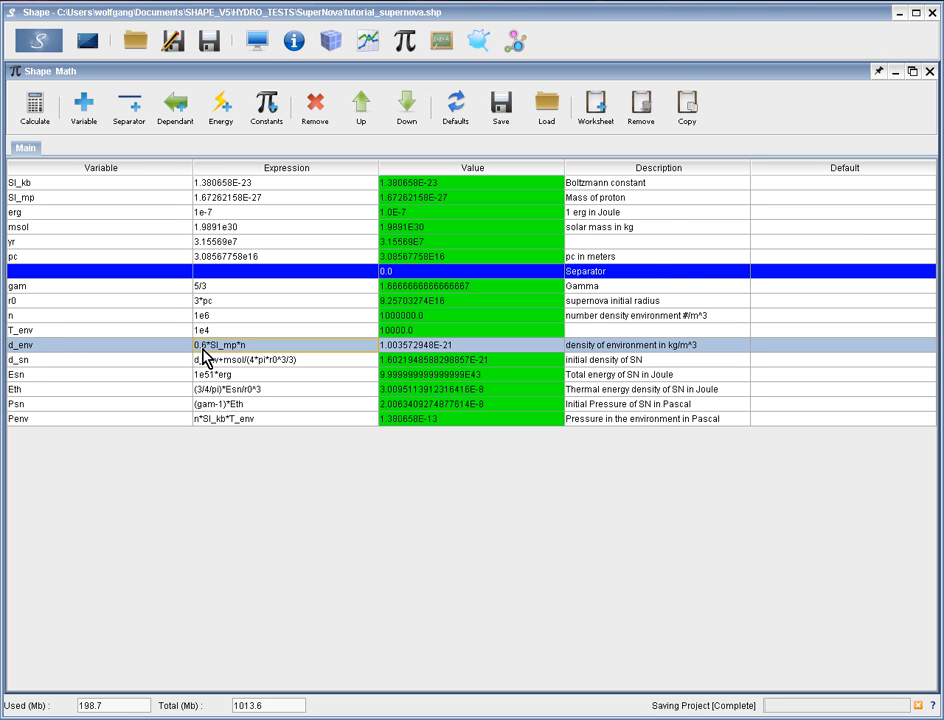
click(77, 361)
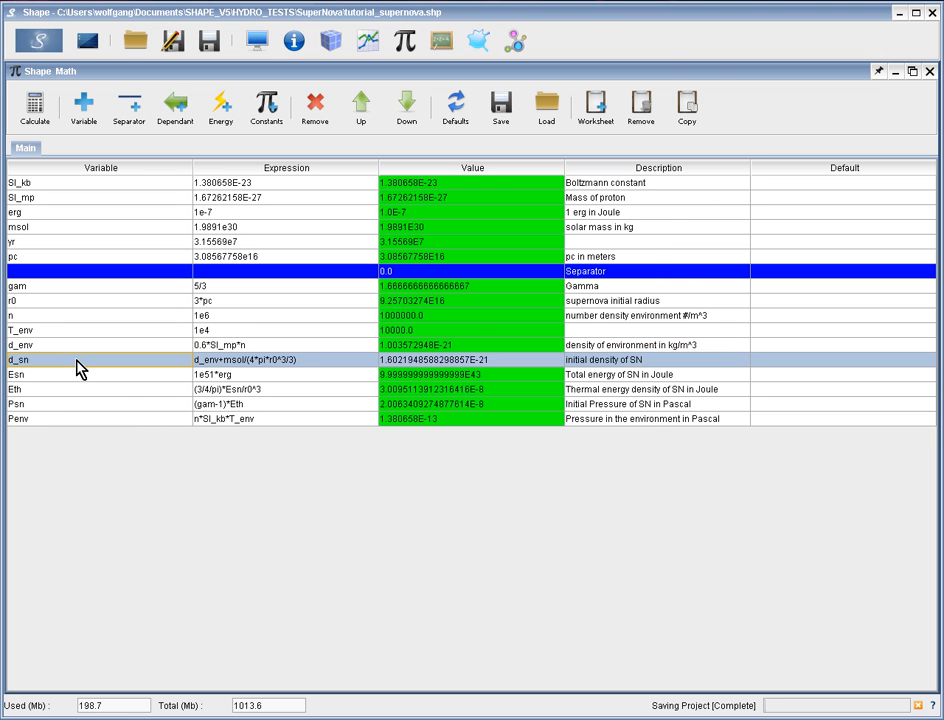
click(224, 364)
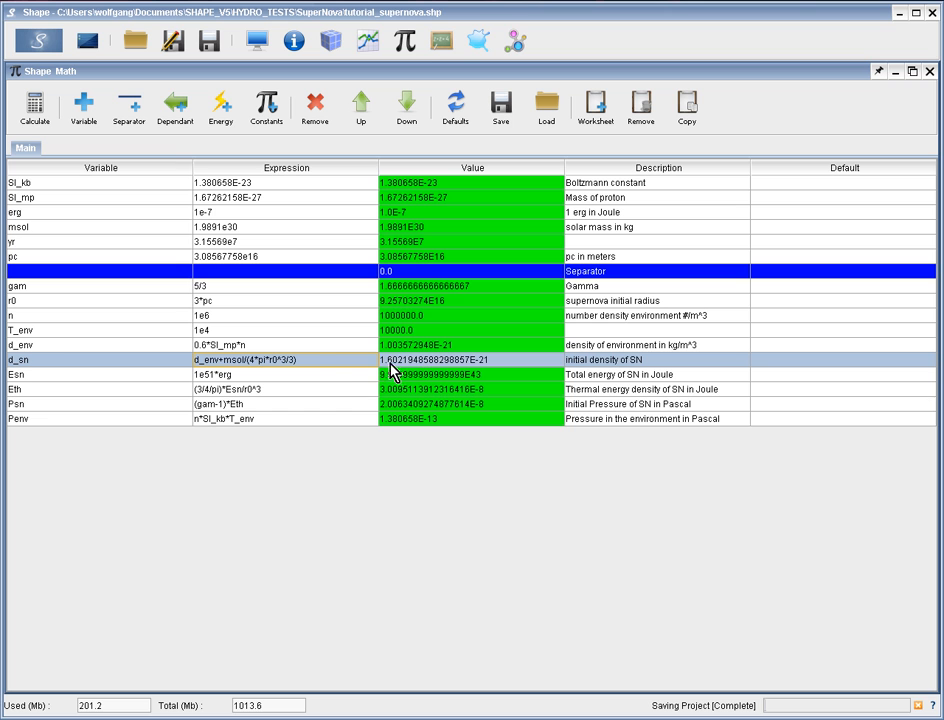
click(40, 378)
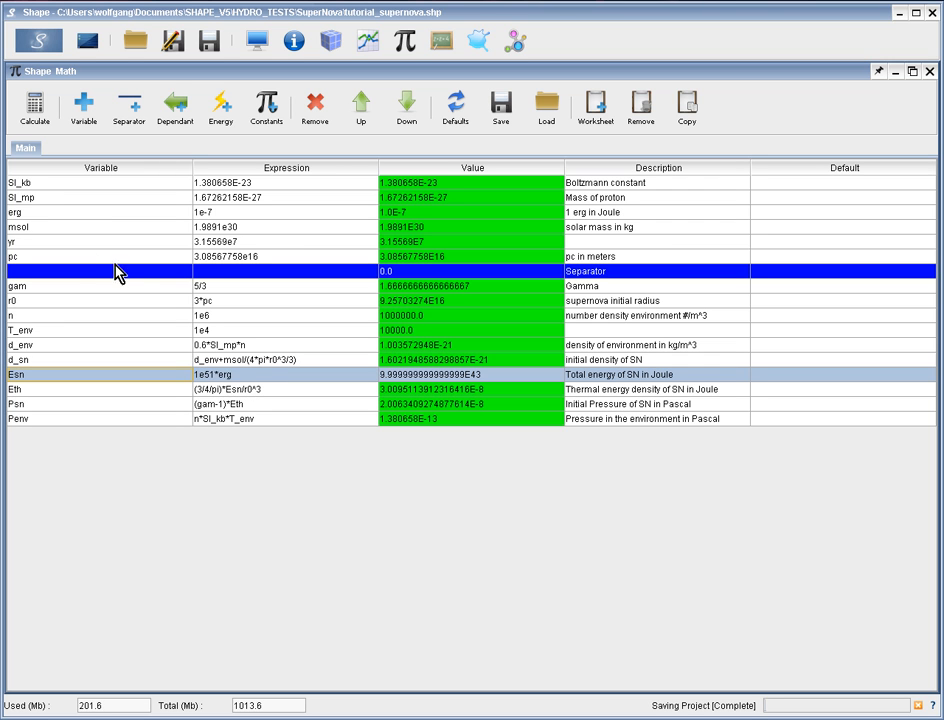
Examine the expressions for erg, Esn, Eth, Psn and Penv in the math variable table
click(38, 220)
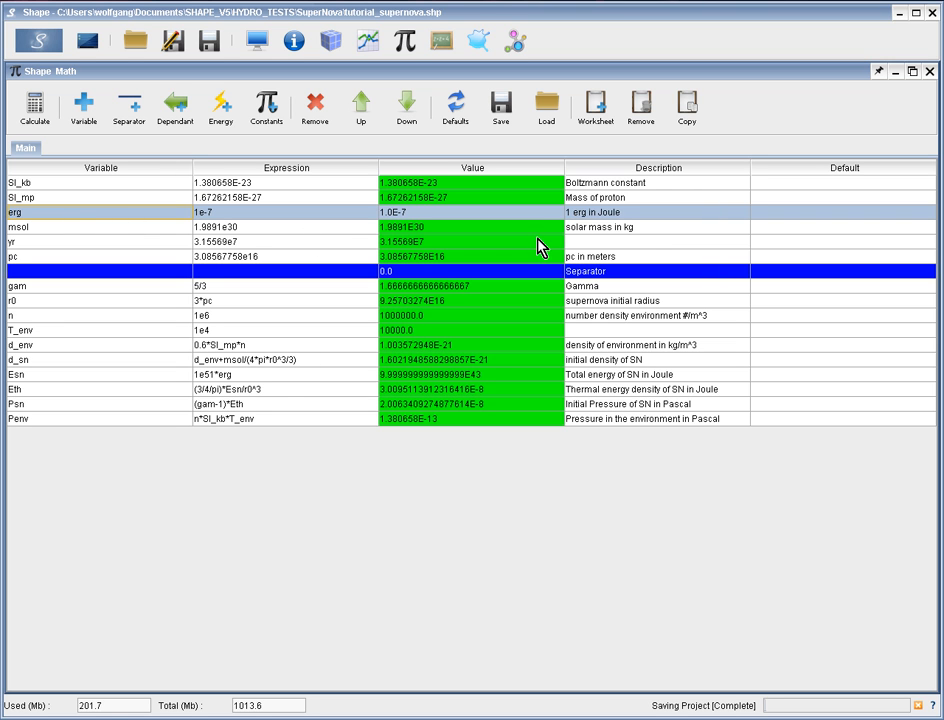
click(266, 378)
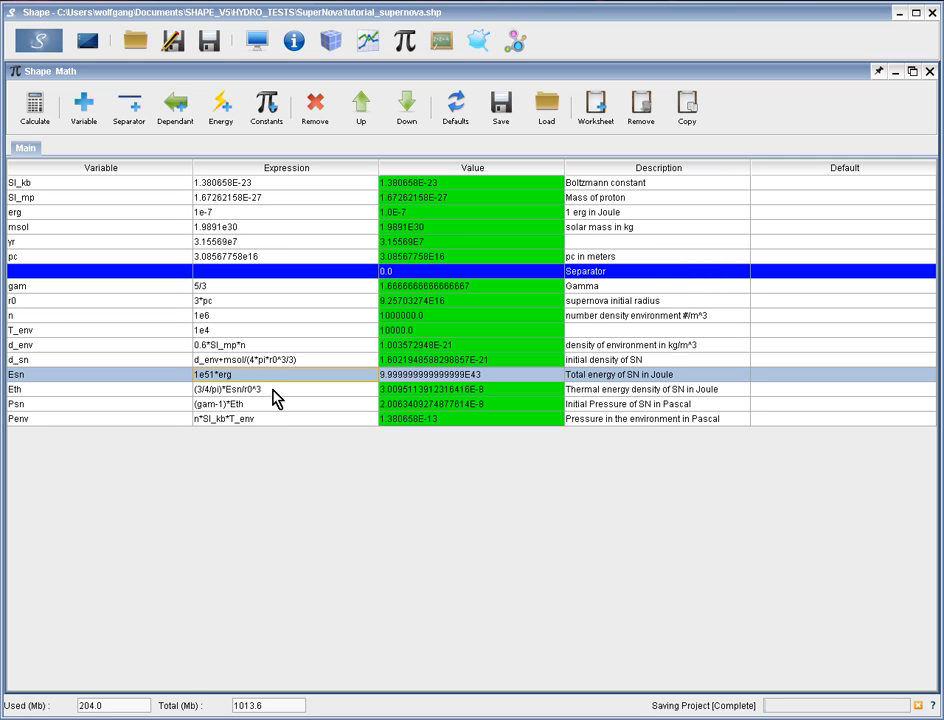
click(58, 391)
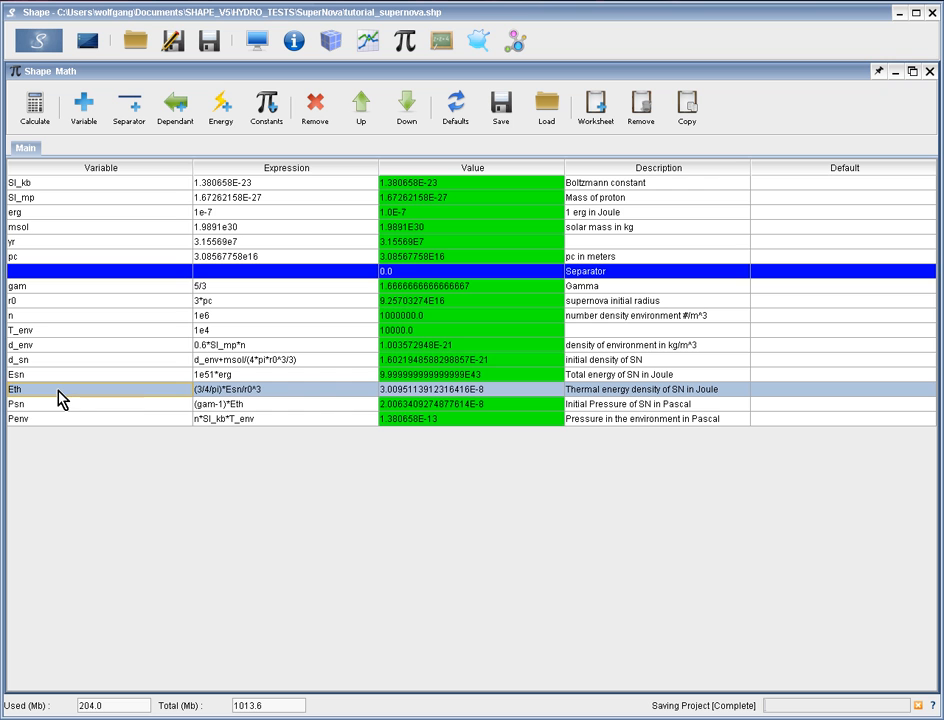
click(259, 409)
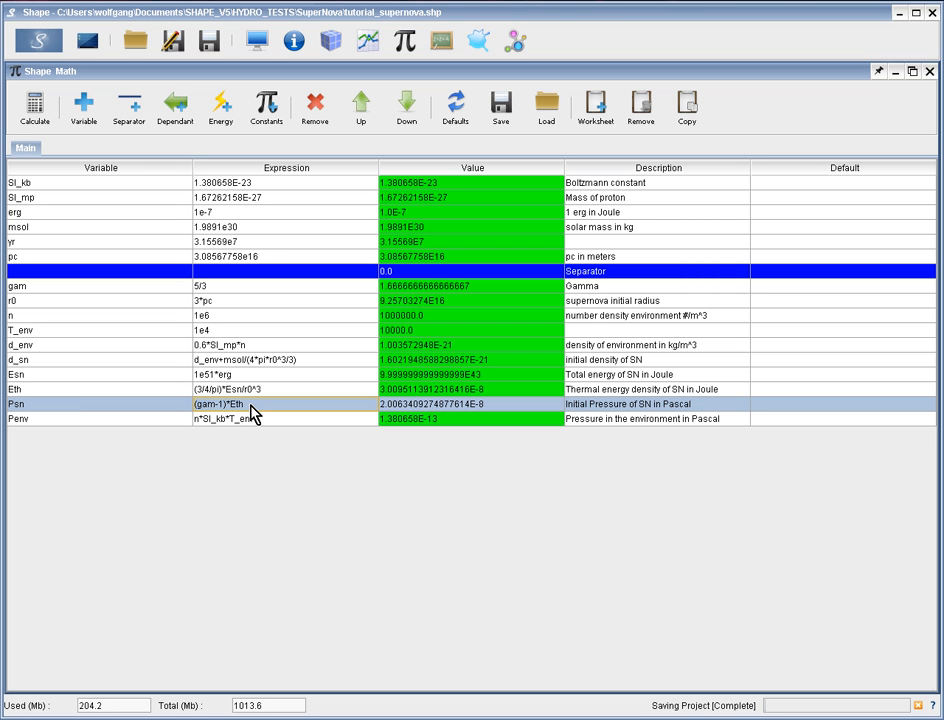
click(252, 420)
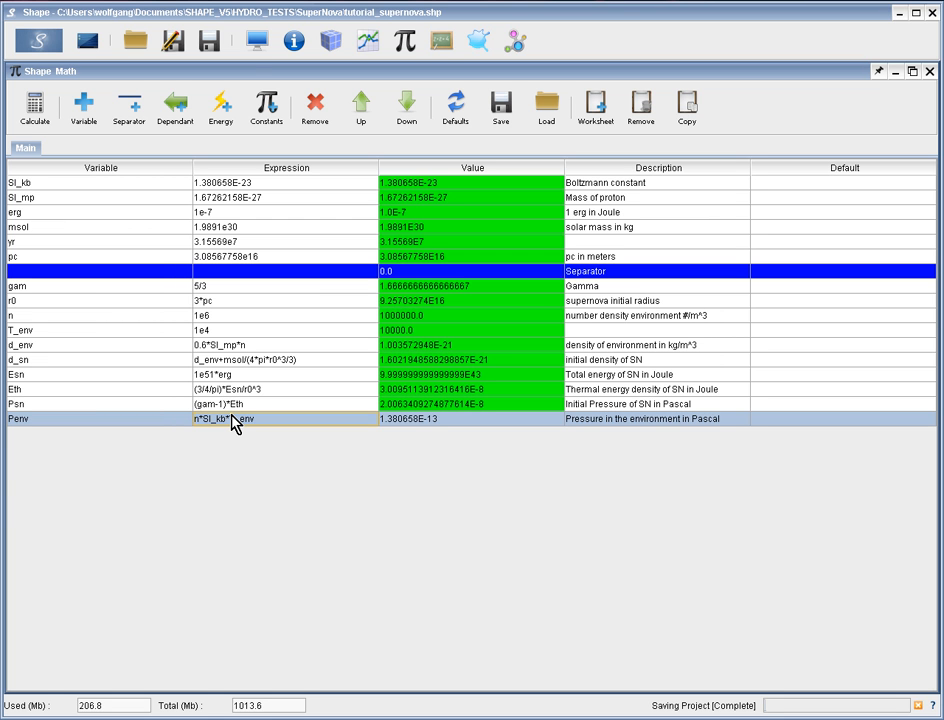
Check the image width in the renderer module, return to the hydro module and start the hydro calculation
click(258, 41)
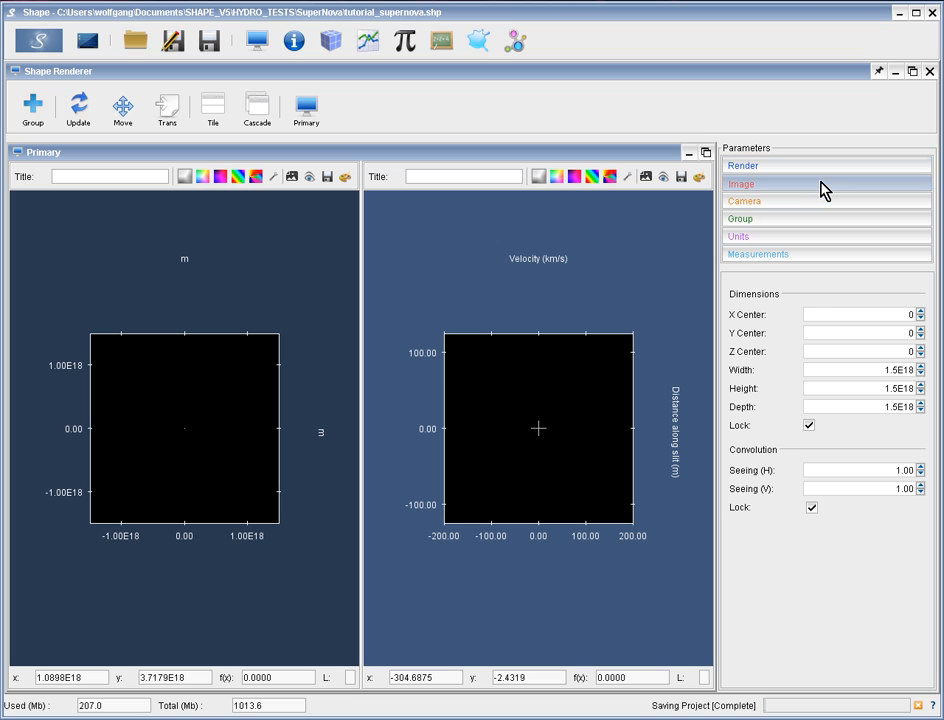
double_click(900, 370)
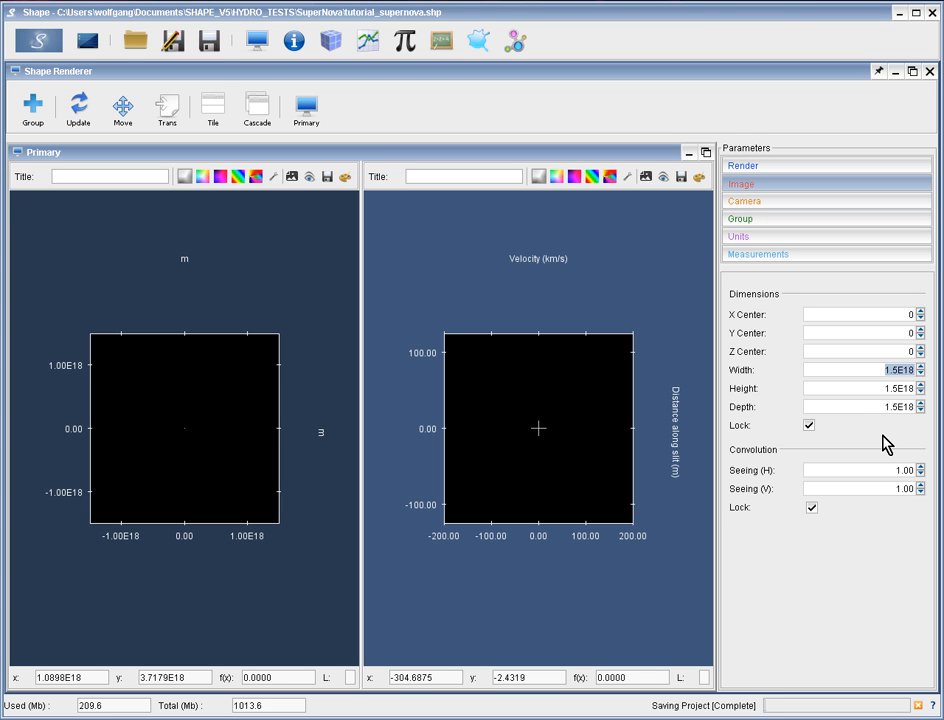
click(479, 42)
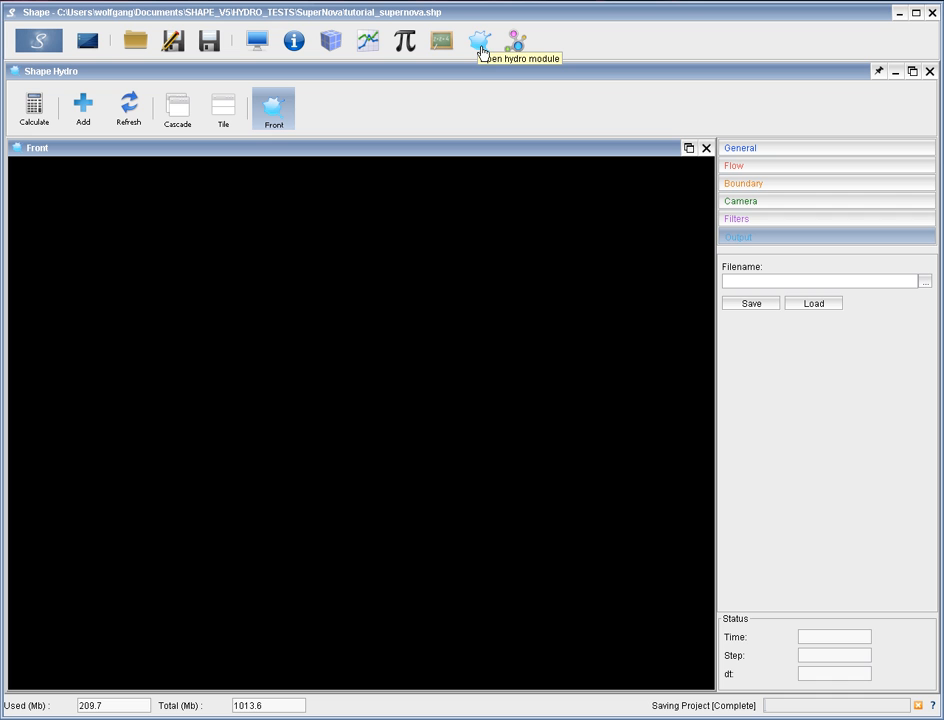
click(33, 113)
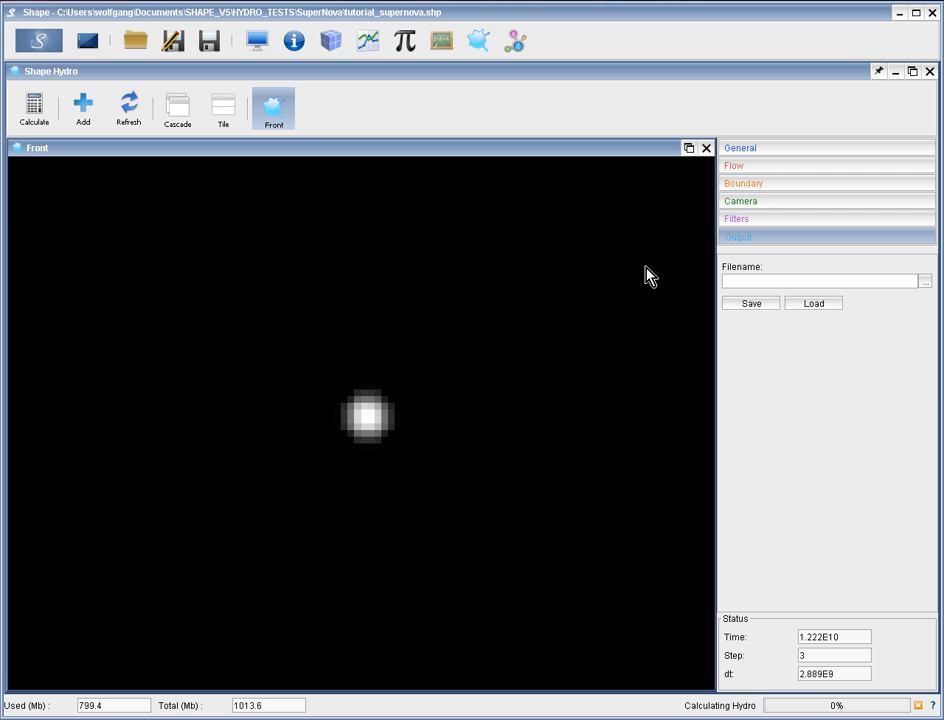
Check the hydro grid size and set the Front camera's displayed variable to Density
click(755, 202)
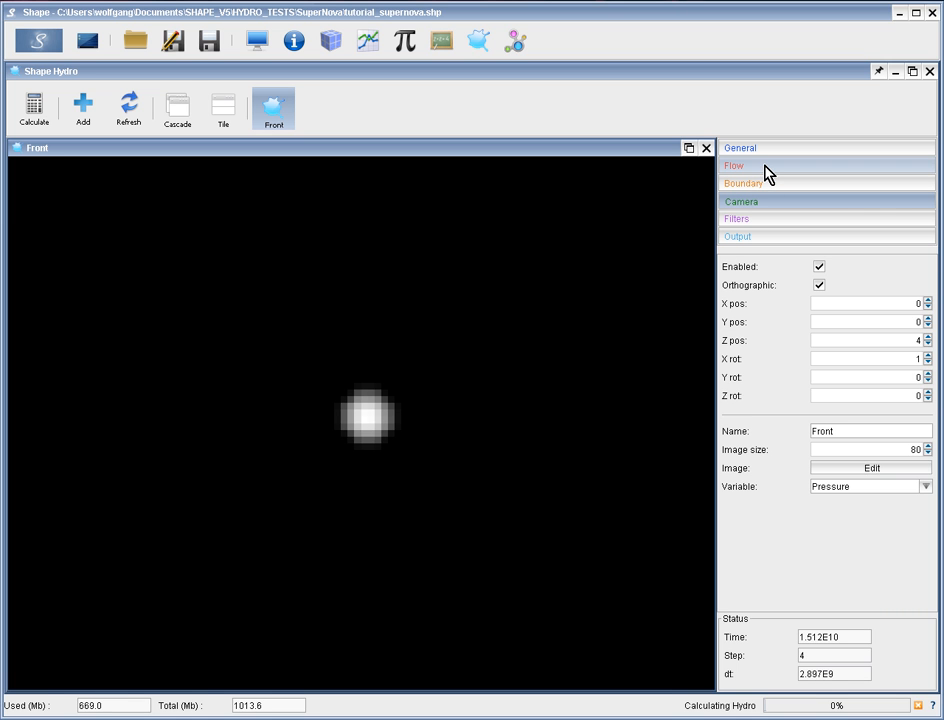
click(771, 151)
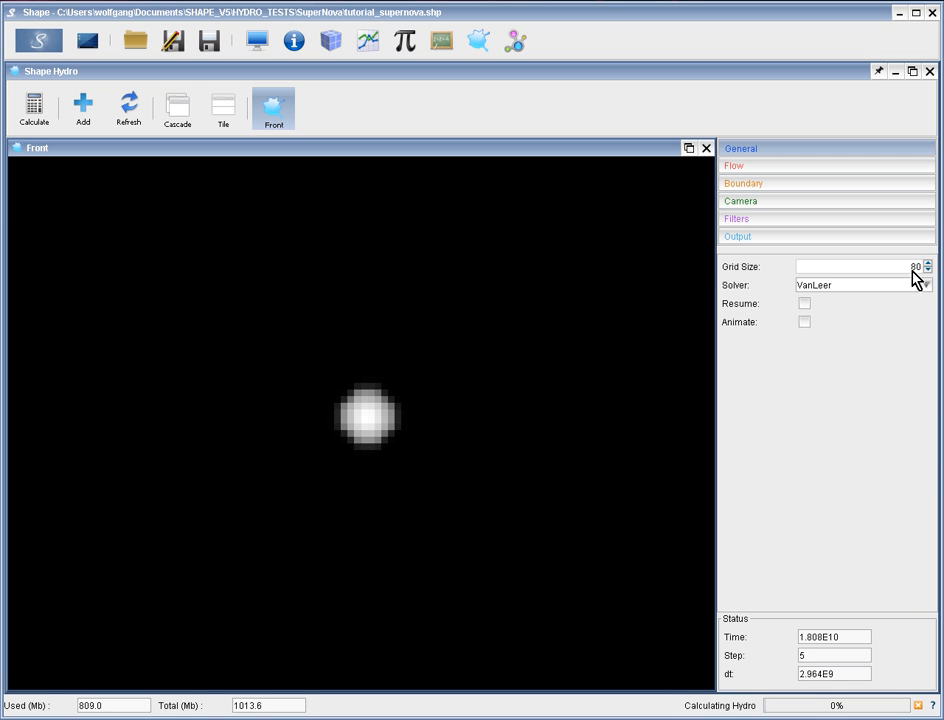
double_click(918, 269)
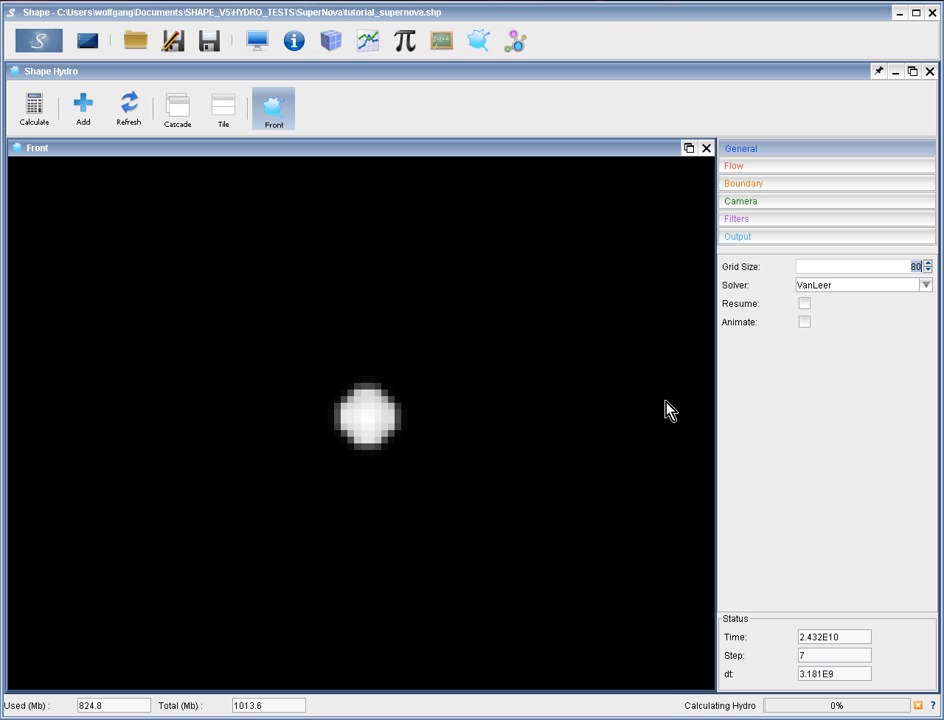
click(800, 207)
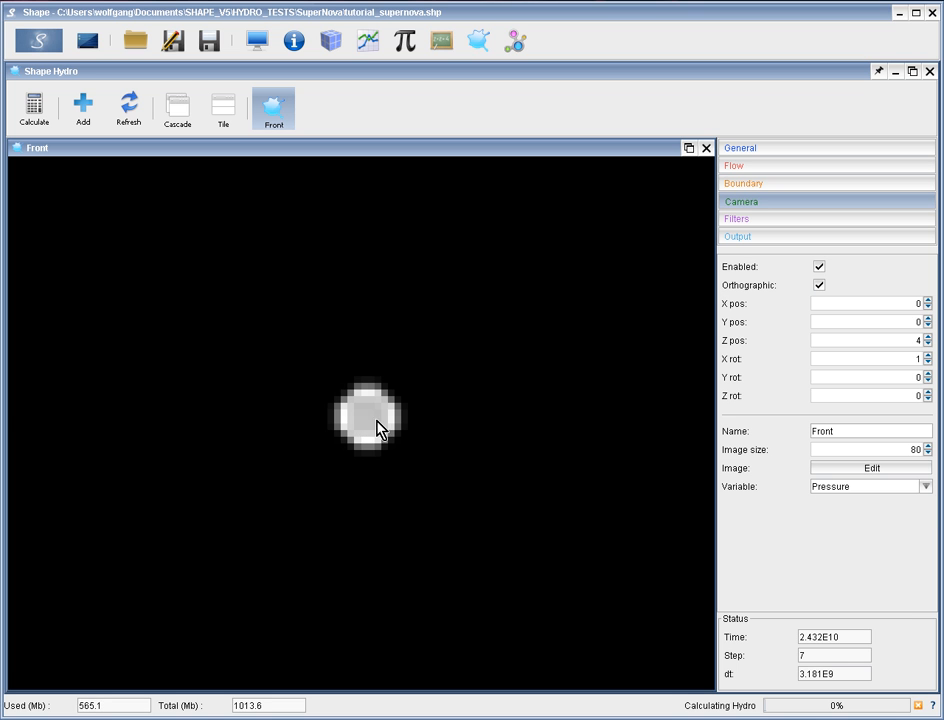
click(925, 487)
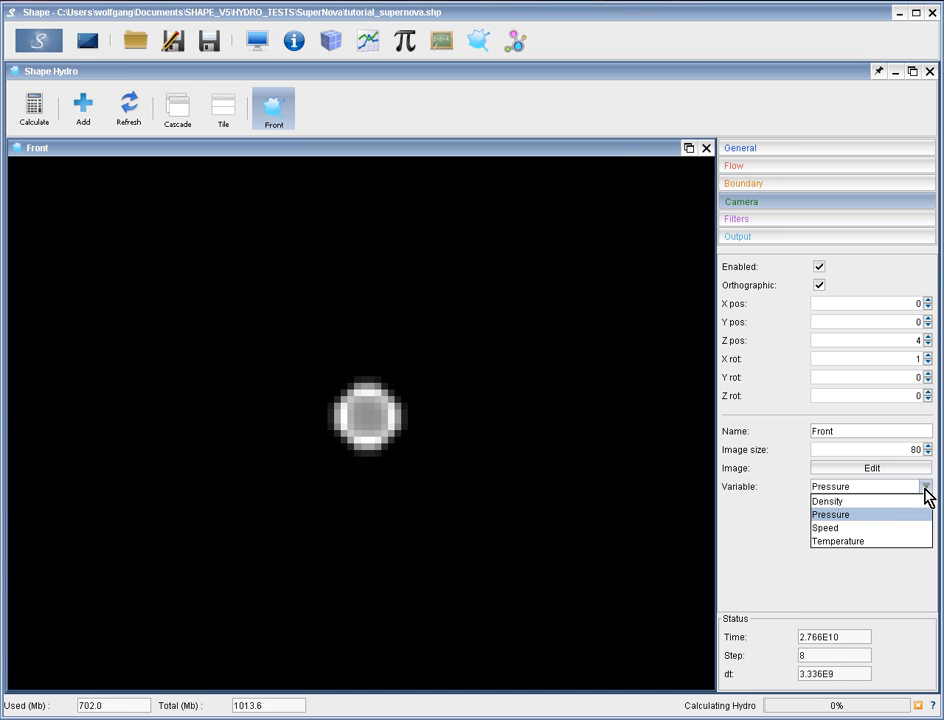
key(Return)
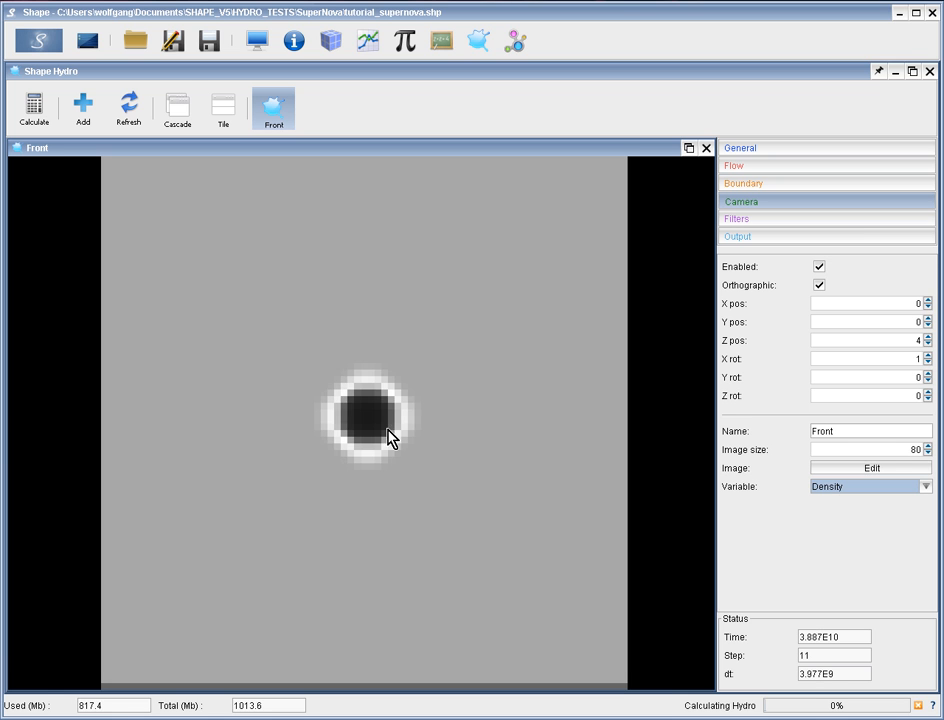
Rotate the Front view freehand, and reset the camera's Y and X rotation to 0
mouse_move(358, 421)
mouse_down()
mouse_move(411, 428)
mouse_move(400, 396)
mouse_move(347, 414)
mouse_move(289, 469)
mouse_move(238, 487)
mouse_move(240, 505)
mouse_move(255, 446)
mouse_move(312, 426)
mouse_move(414, 415)
mouse_move(374, 430)
mouse_up()
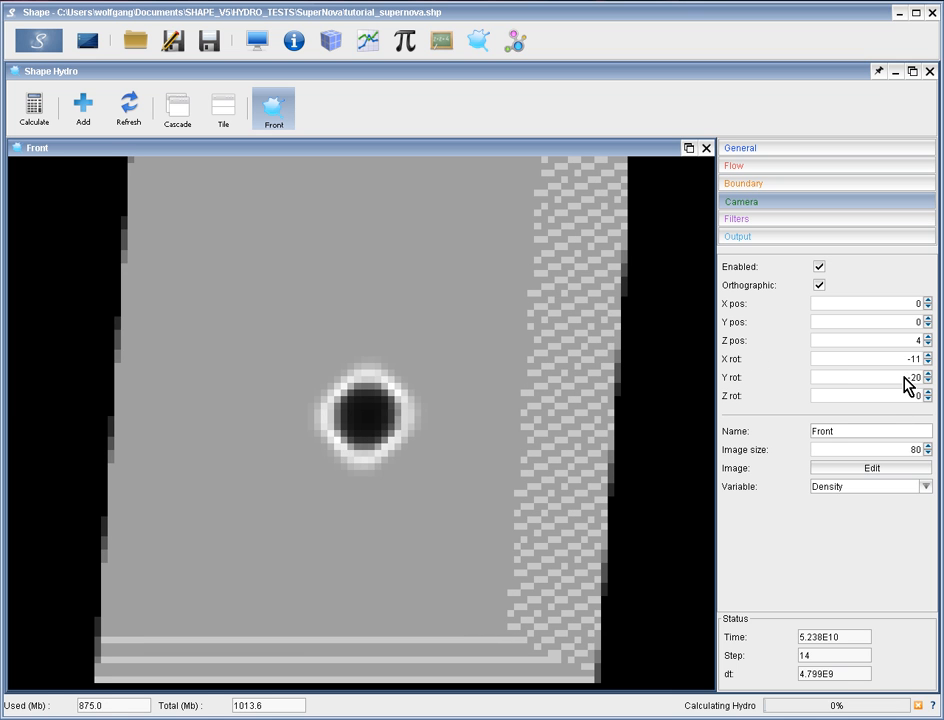
double_click(906, 379)
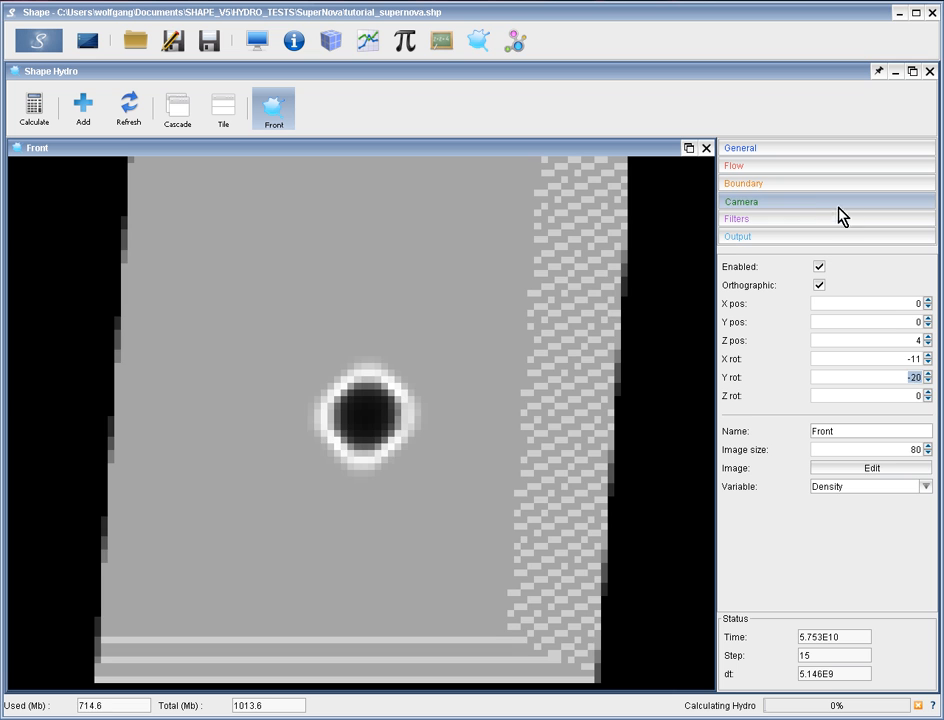
text(0)
key(Return)
double_click(922, 358)
text(0)
key(Return)
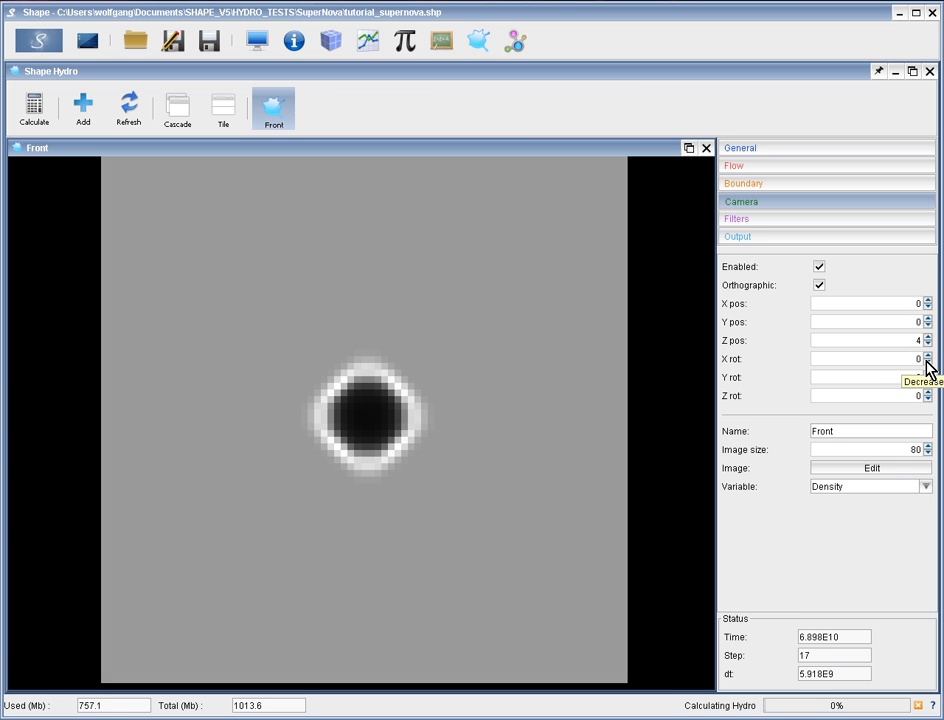
Examine the hydro filter list and inspect the enable state and min/max range of the Pos Y and Pos Z filters
click(781, 219)
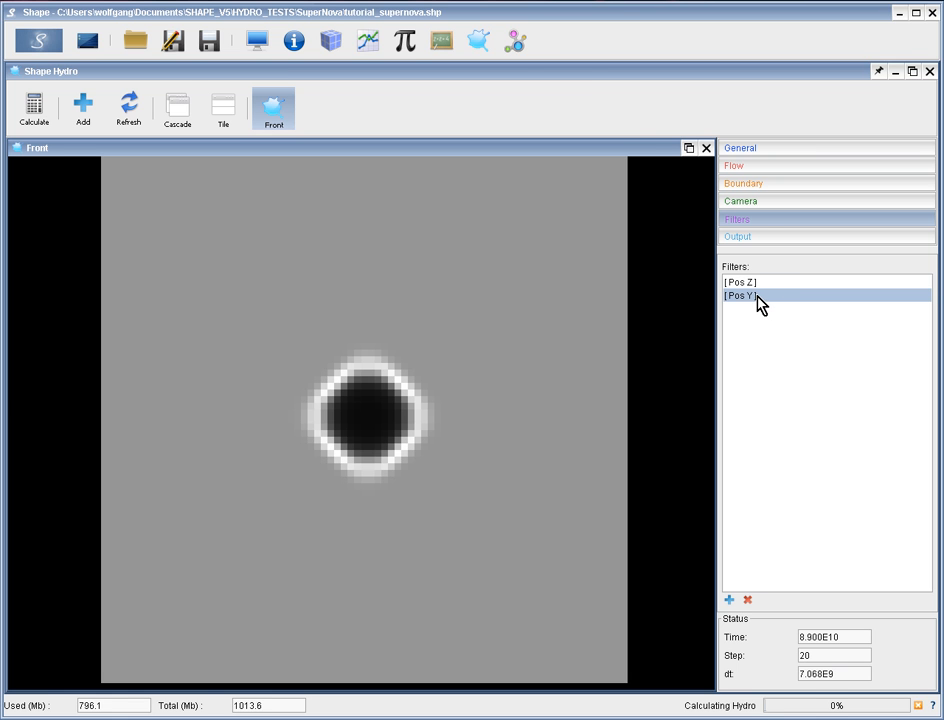
click(516, 44)
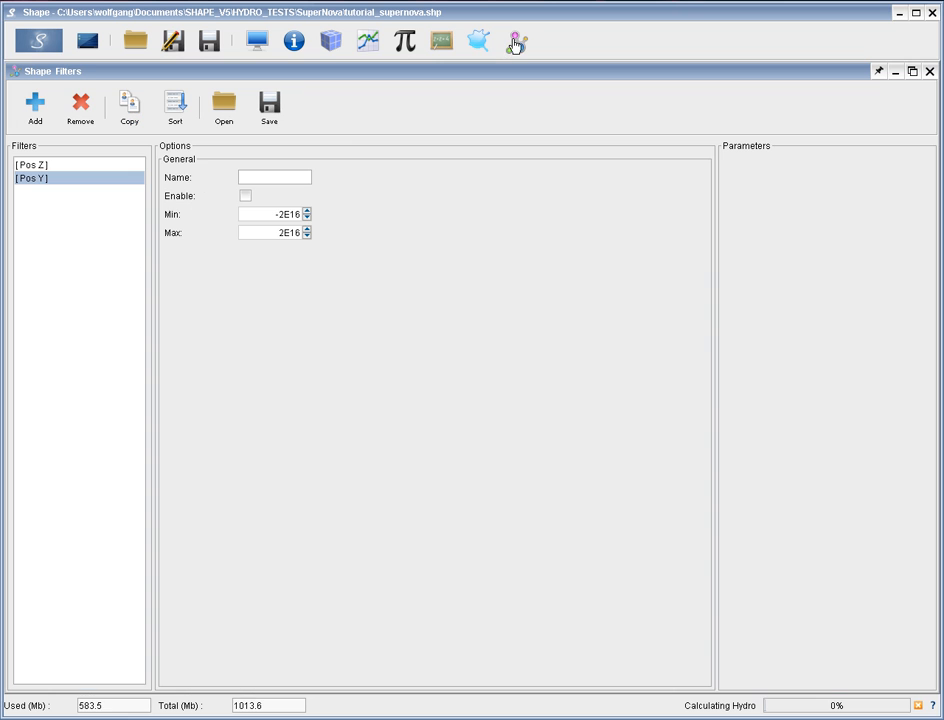
click(25, 188)
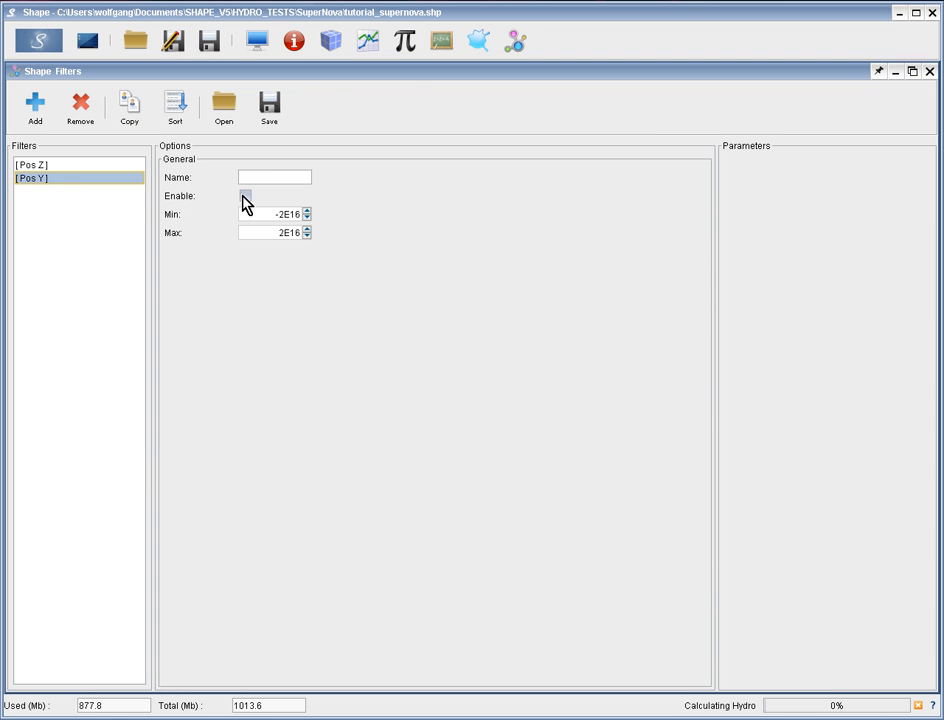
click(32, 166)
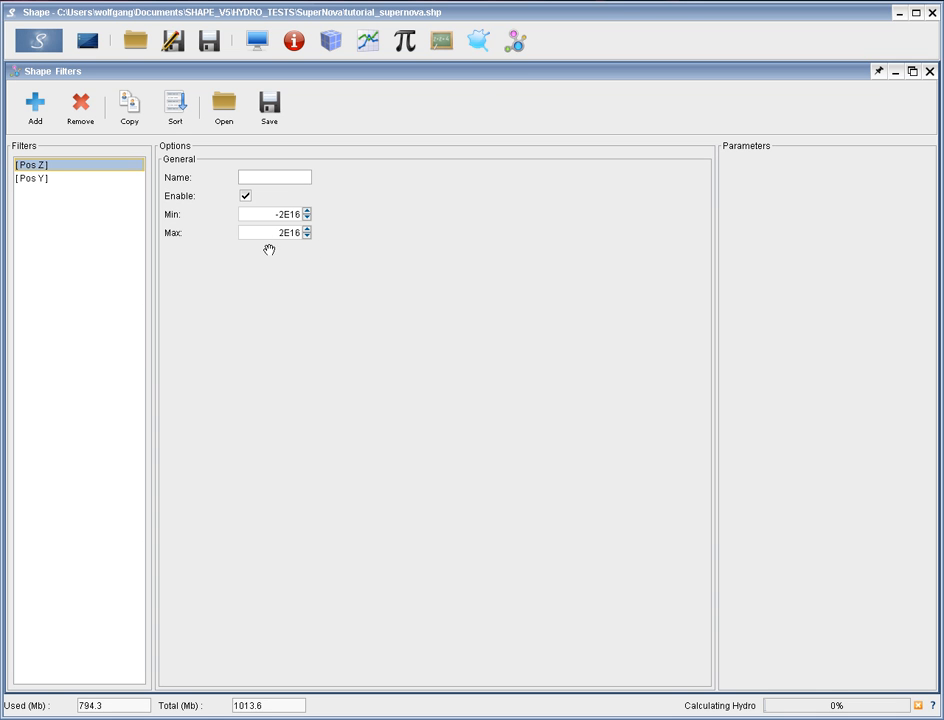
Return to the hydro module, add a second camera view and set its image size to 80
click(480, 42)
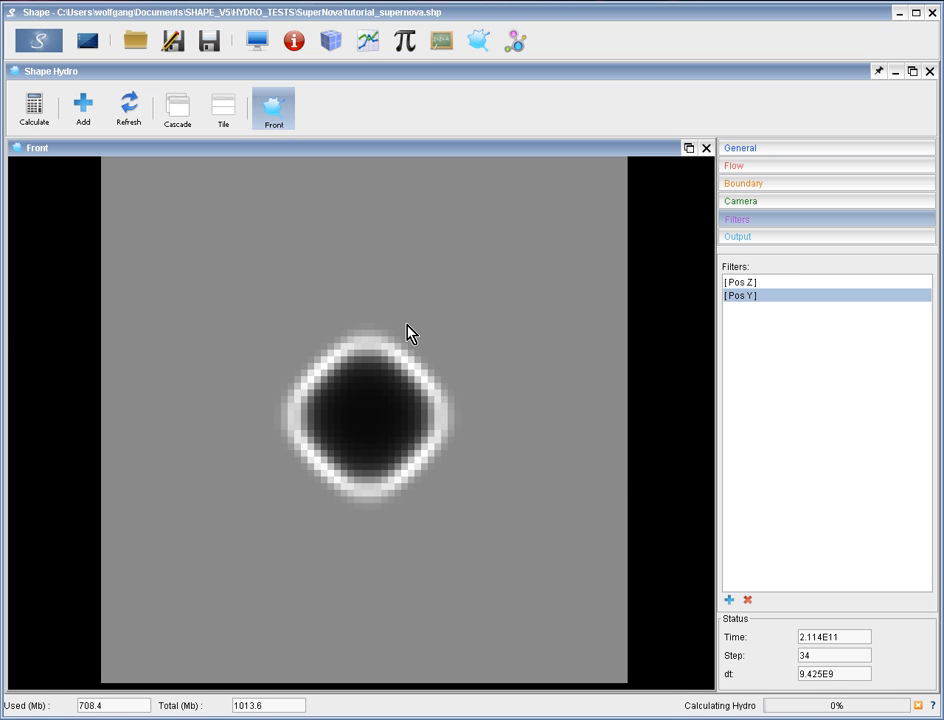
click(84, 110)
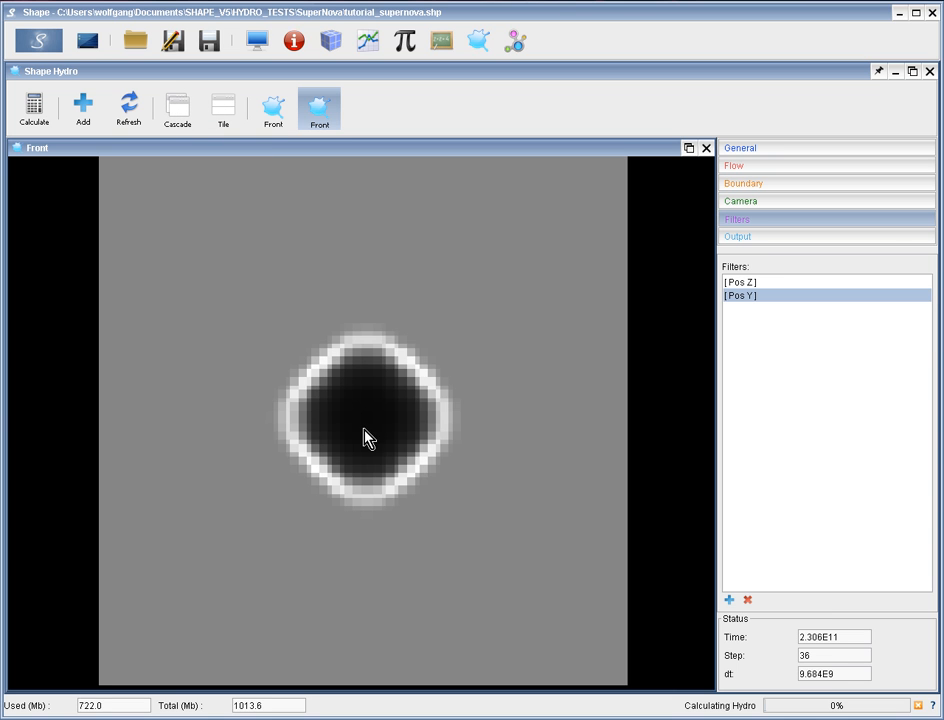
click(860, 202)
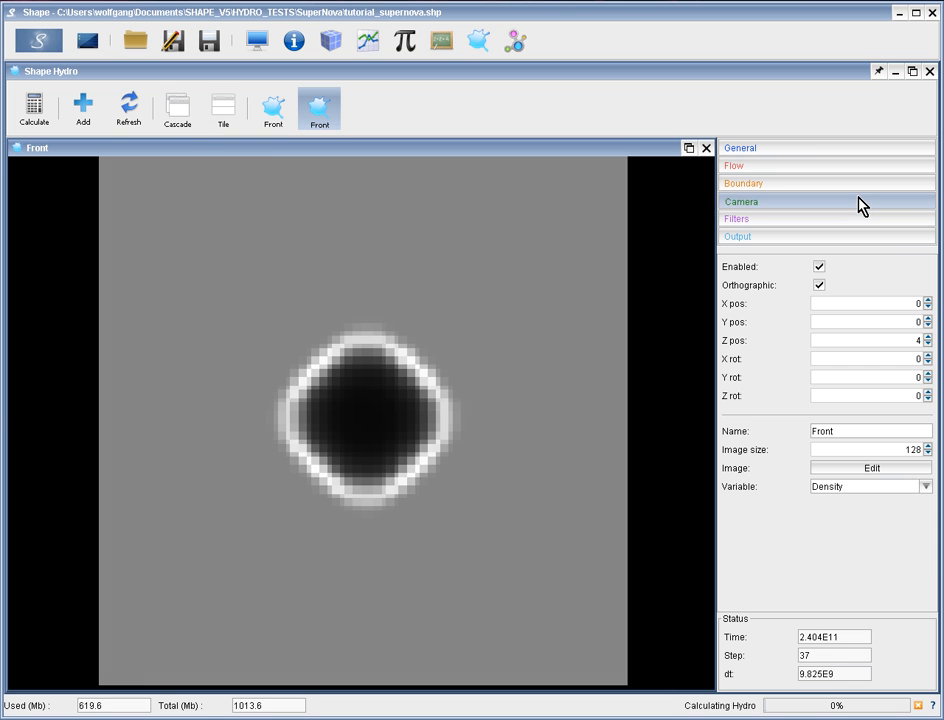
double_click(922, 450)
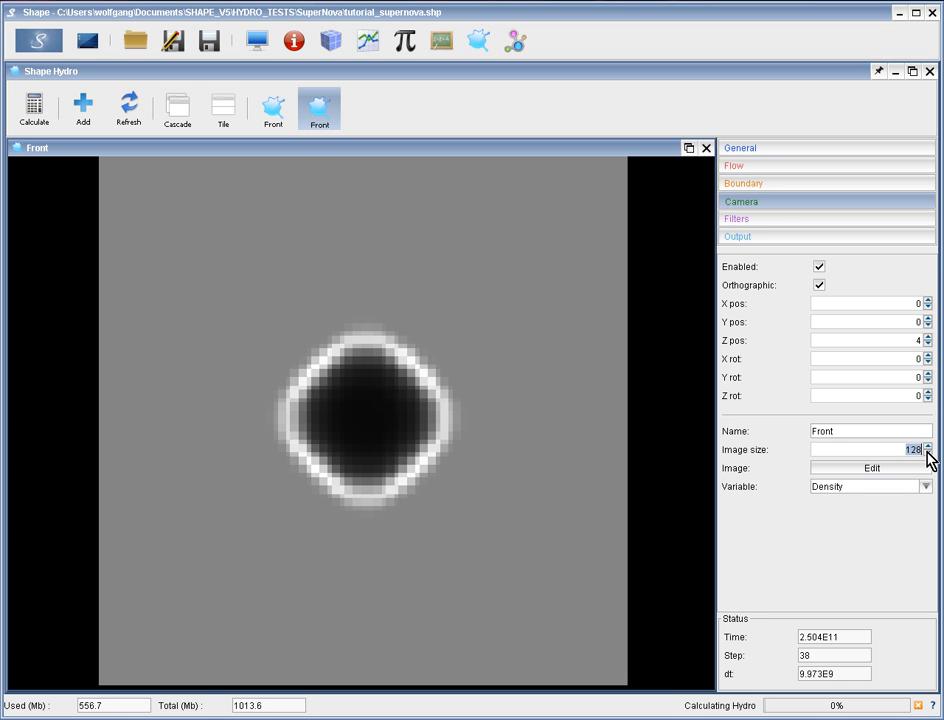
text(80)
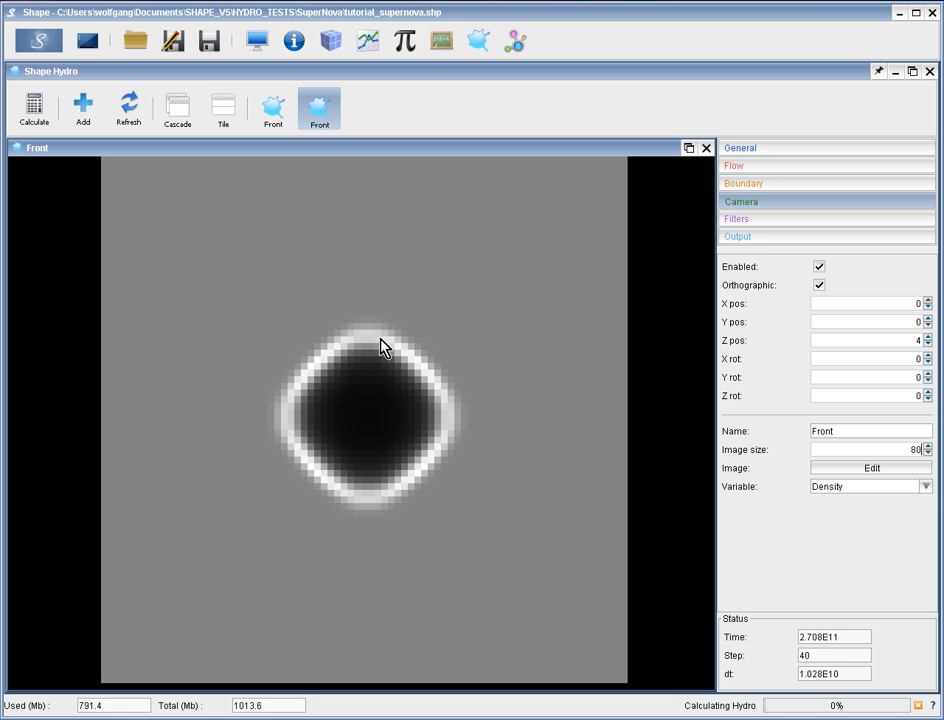
Set the new camera's displayed variable to Temperature and tile the two hydro views
click(926, 487)
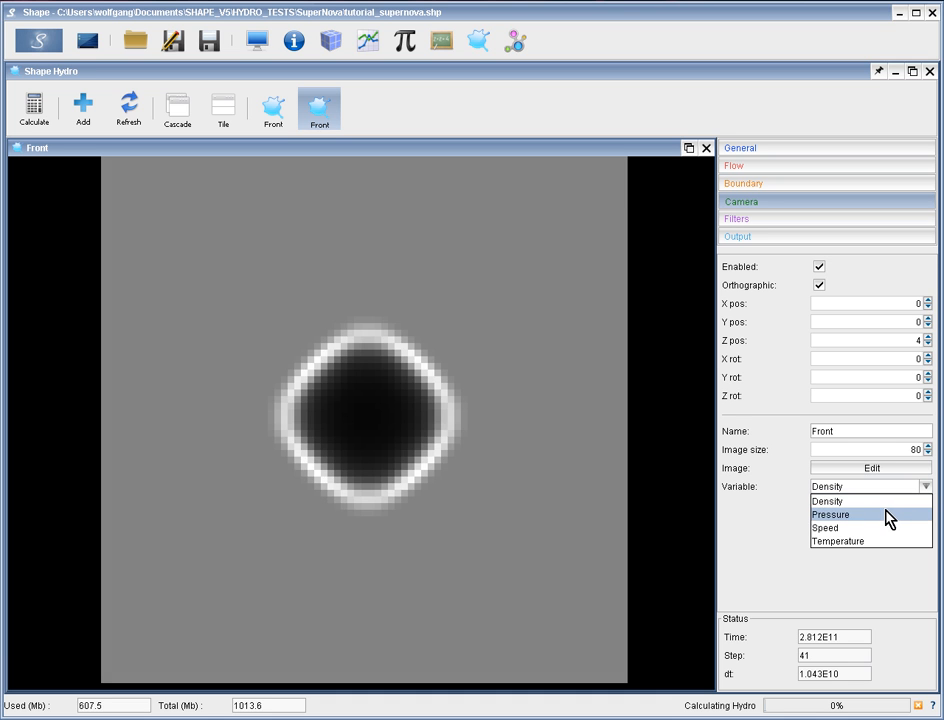
click(882, 541)
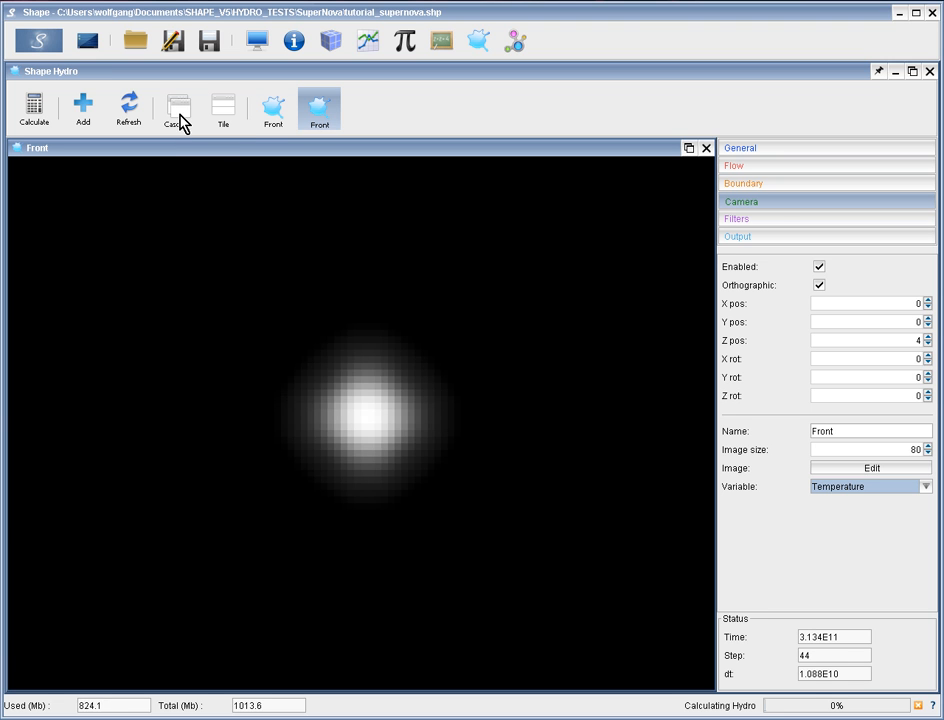
click(222, 112)
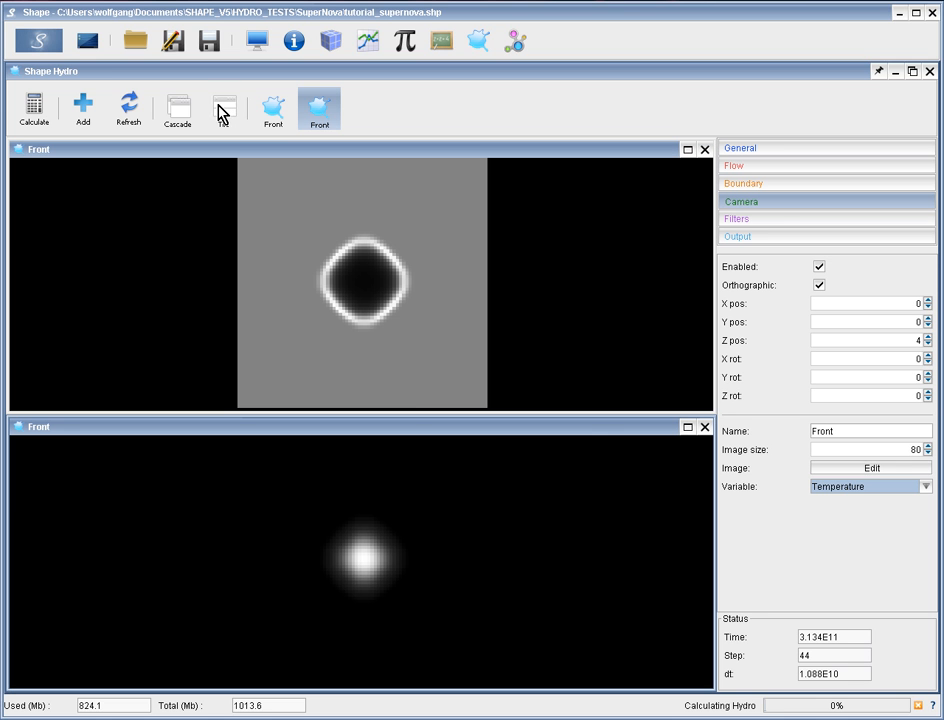